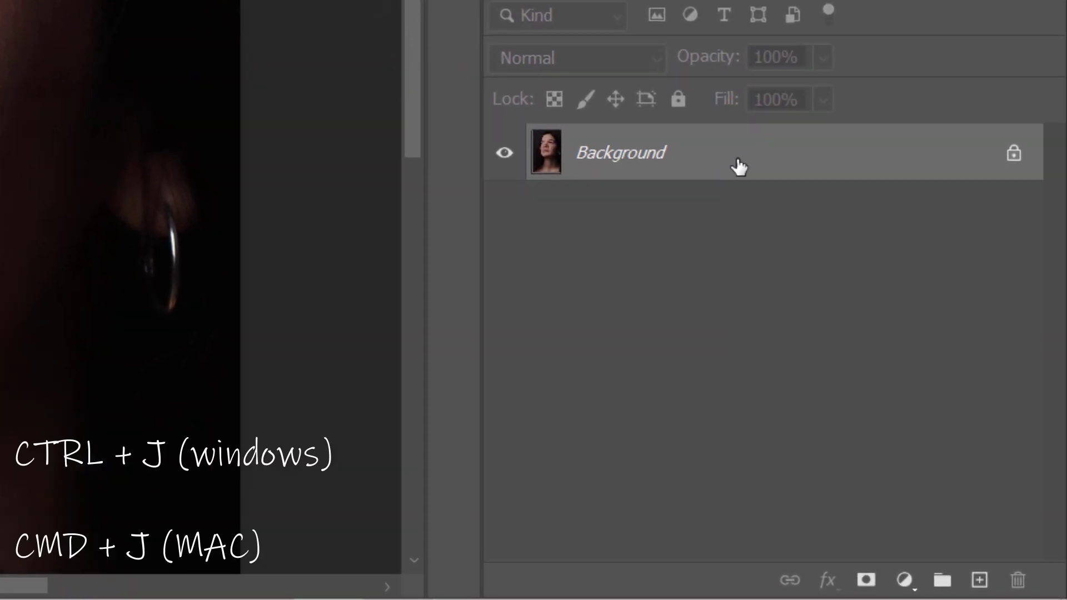
- Duplicate the Background layer as a new layer named 'COLOR ( DUST & SCRATCHES )'
right_click(735, 161)
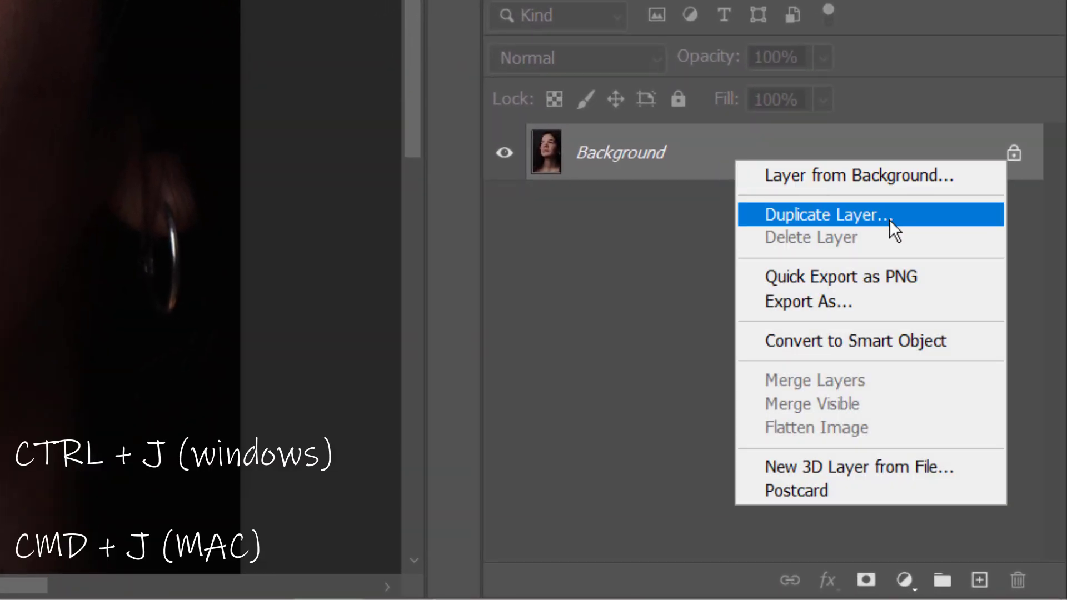
left_click(925, 214)
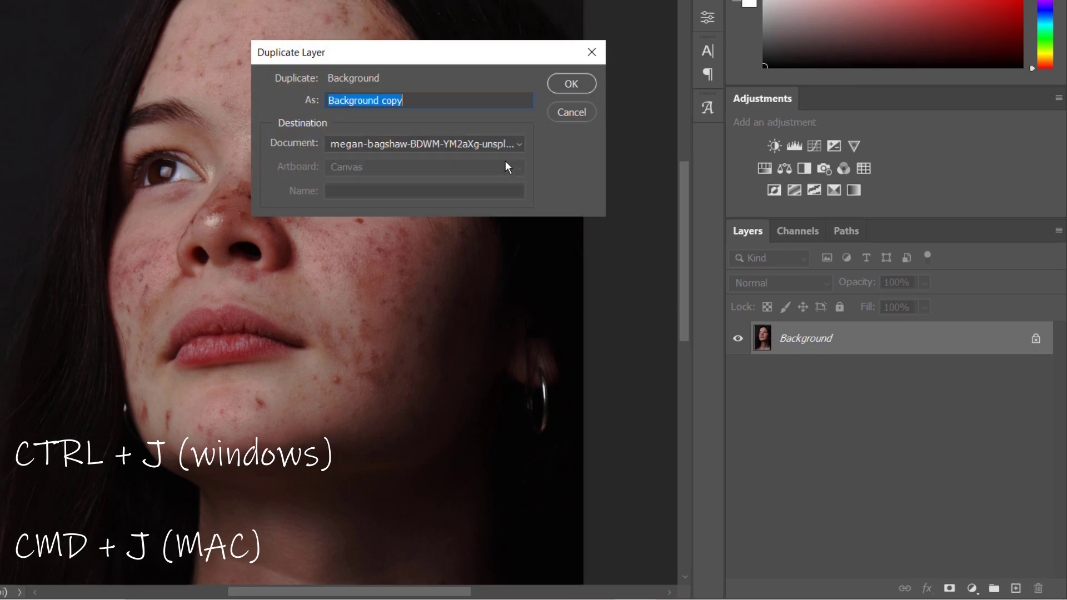
left_click(457, 105)
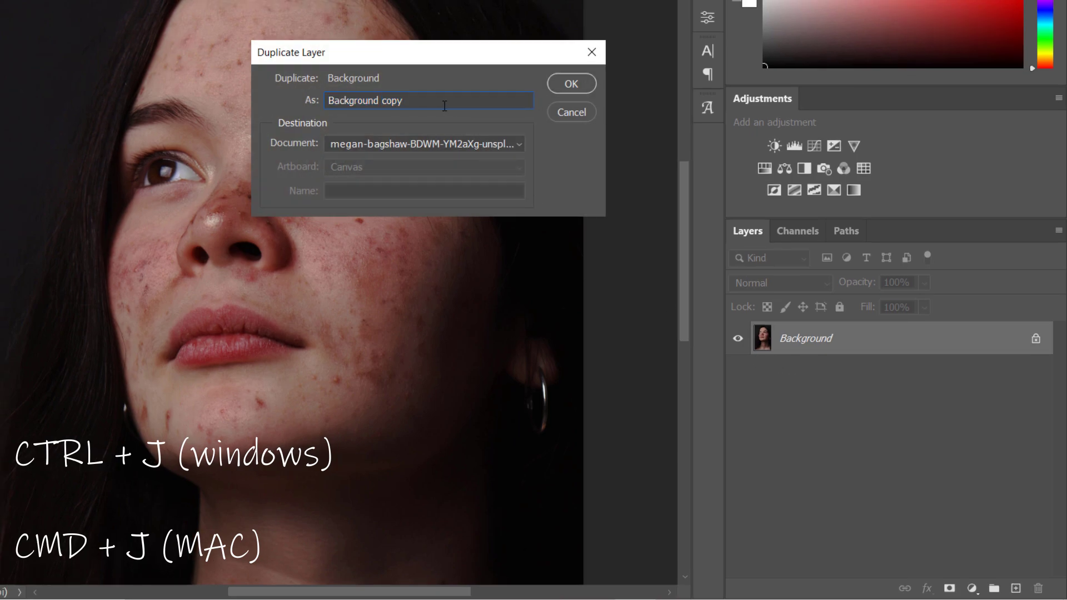
left_click_drag(444, 106, 270, 106)
type("CO")
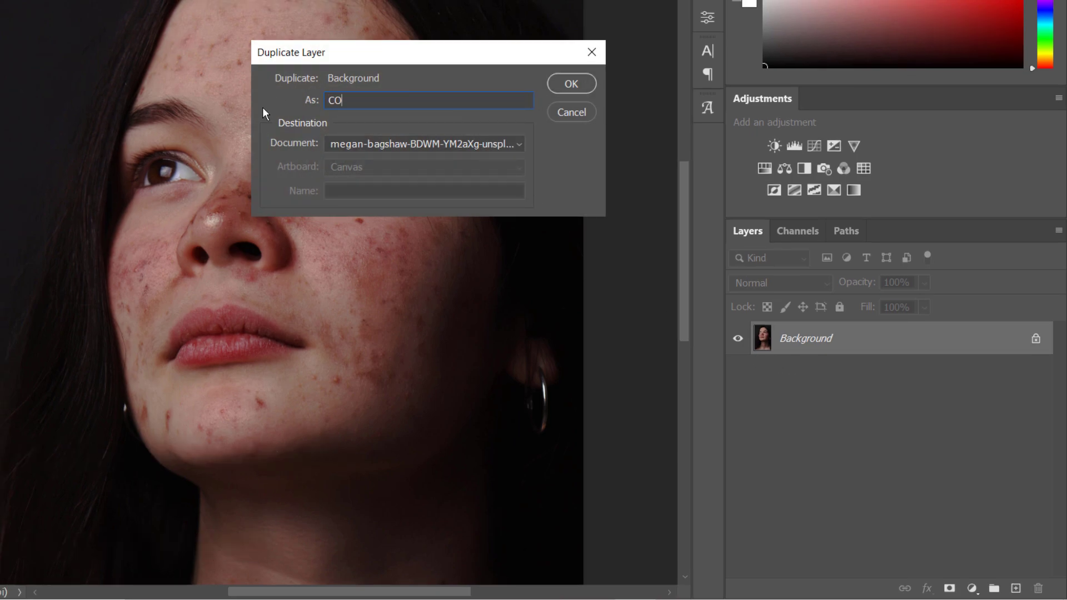
type("LOR ( DUST & SCRATCJHE")
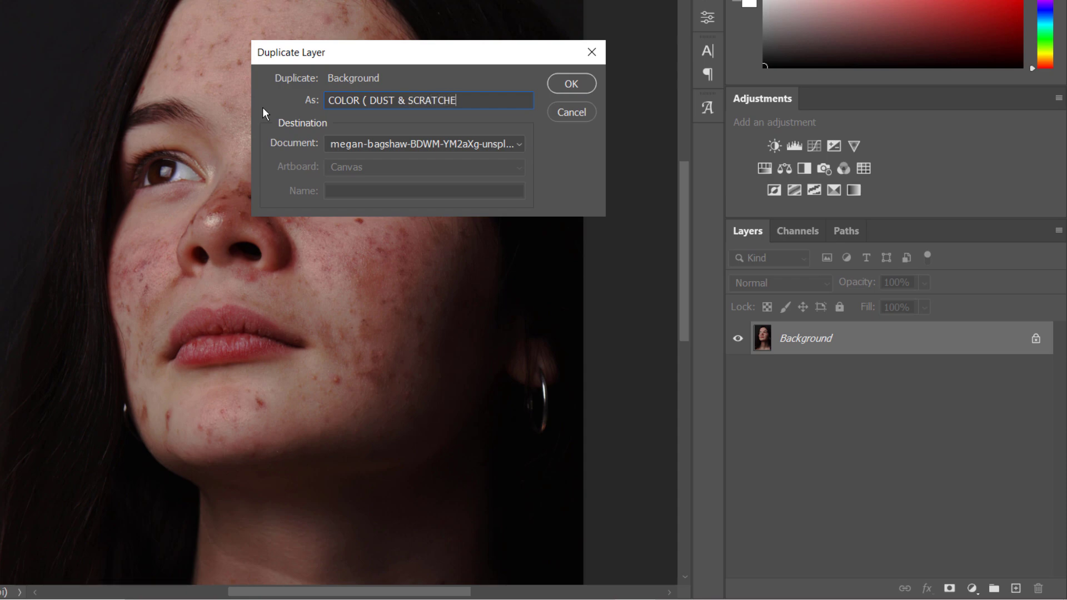
type("S )")
left_click(569, 84)
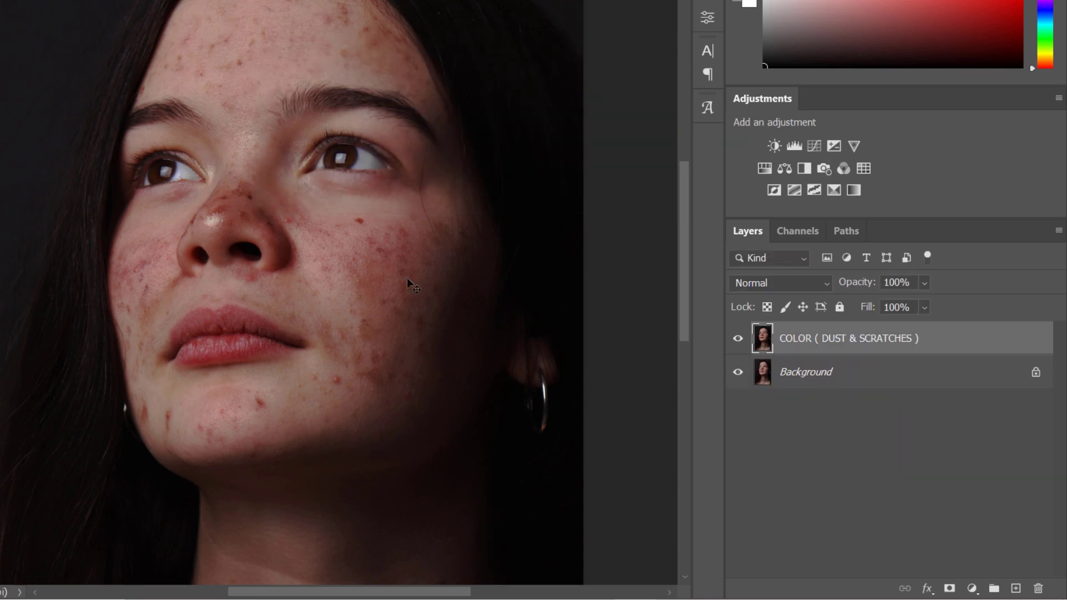
- Convert the COLOR layer to a smart object and apply Dust & Scratches at radius 184, threshold 0
right_click(811, 344)
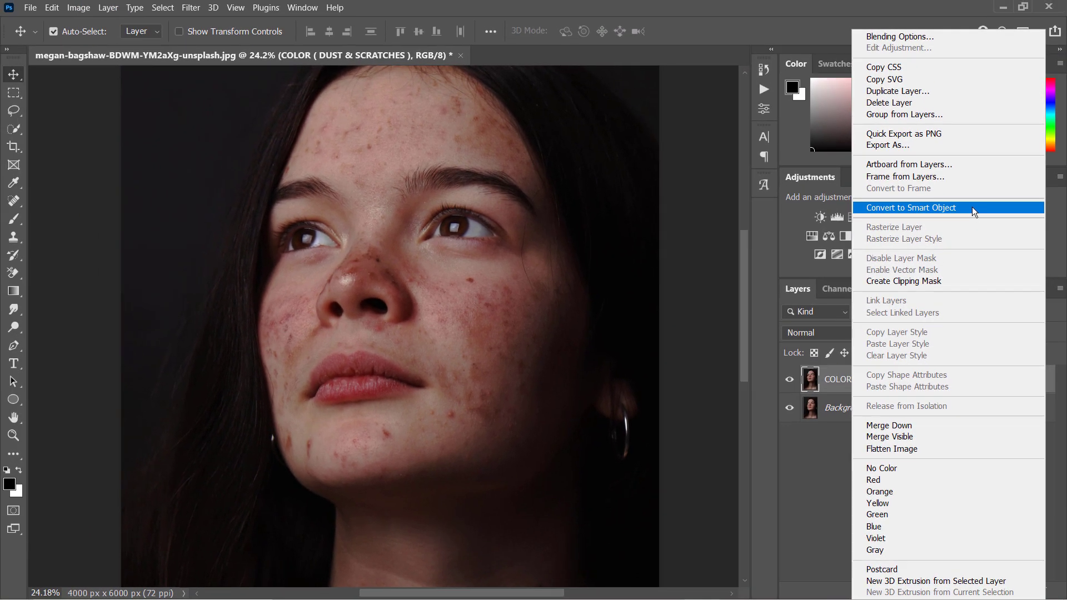
left_click(971, 206)
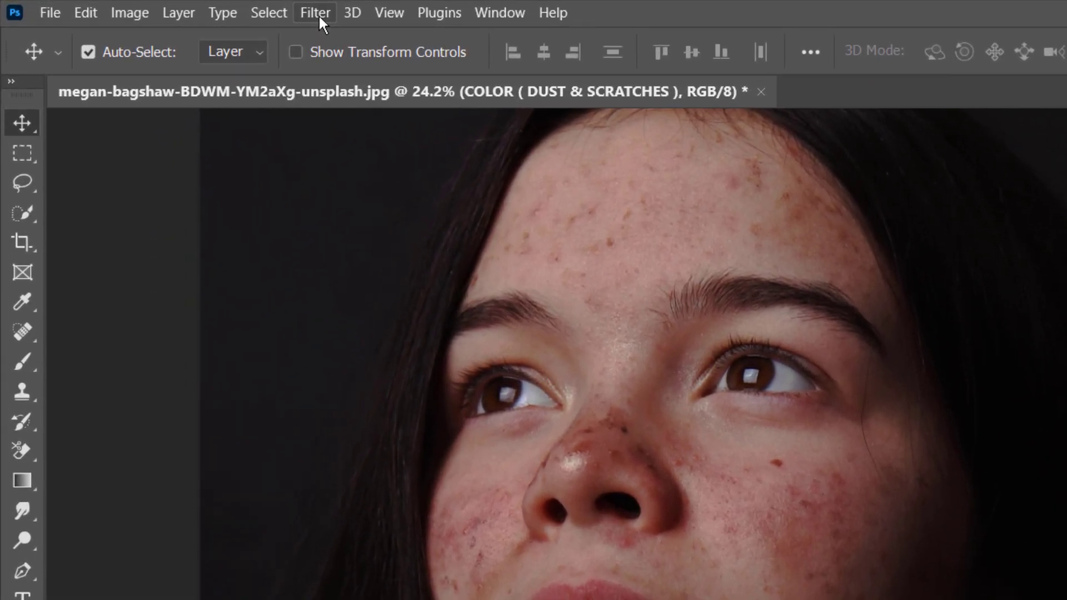
left_click(191, 8)
mouse_move(443, 355)
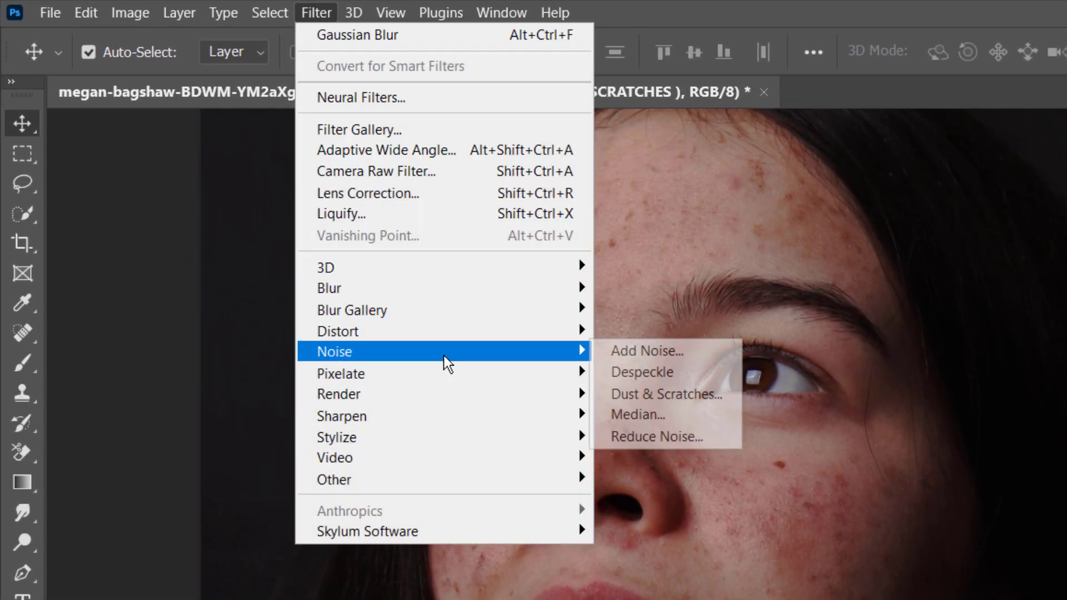
left_click(732, 392)
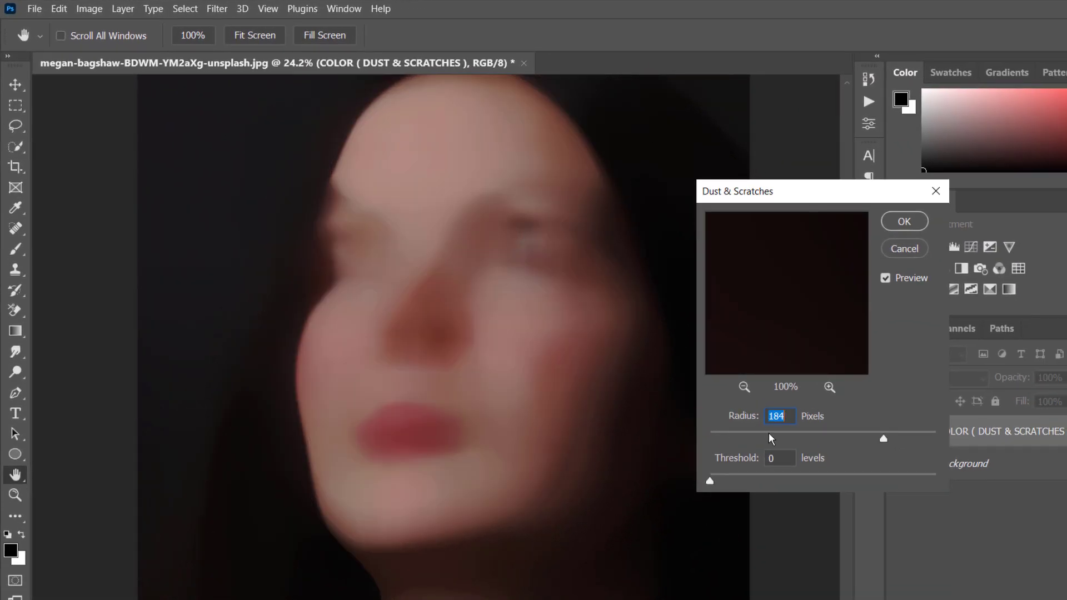
left_click(744, 387)
left_click(744, 387)
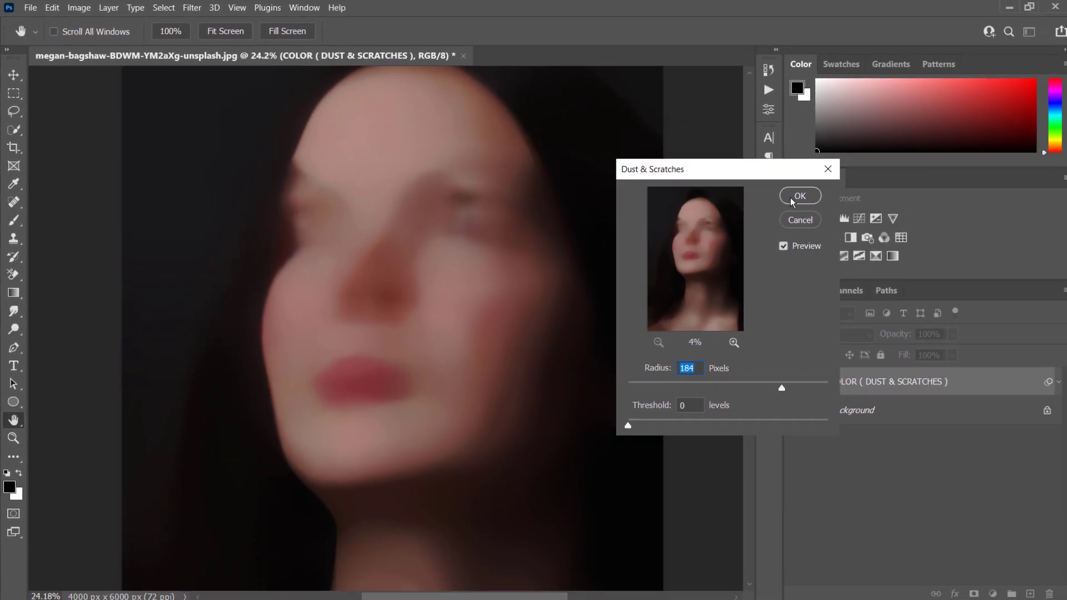
left_click(903, 221)
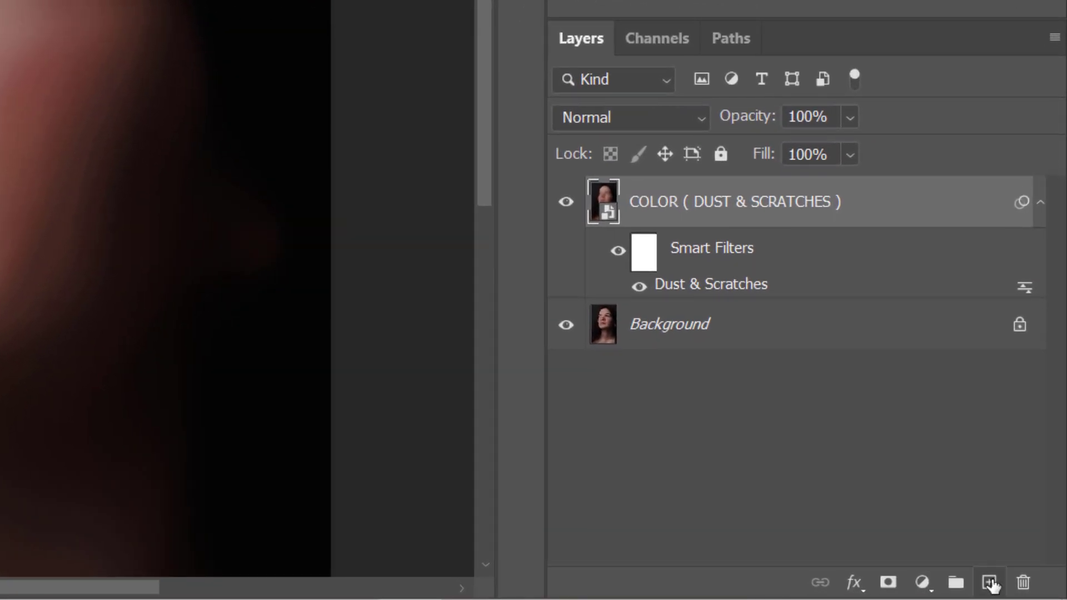
- Add a new empty layer above COLOR and fill it with 50% Gray
left_click(989, 582)
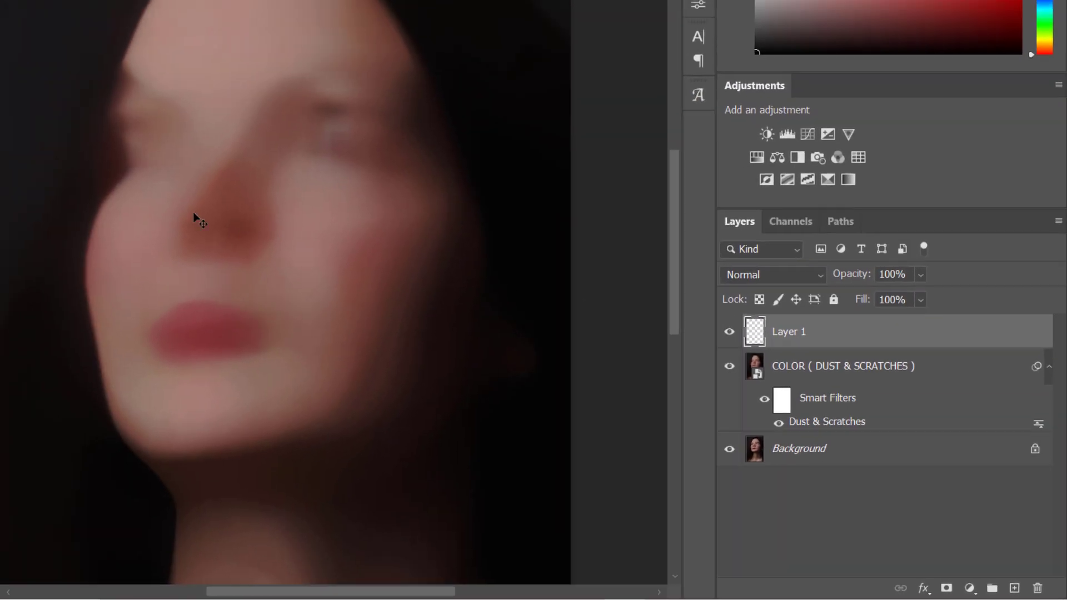
left_click(79, 13)
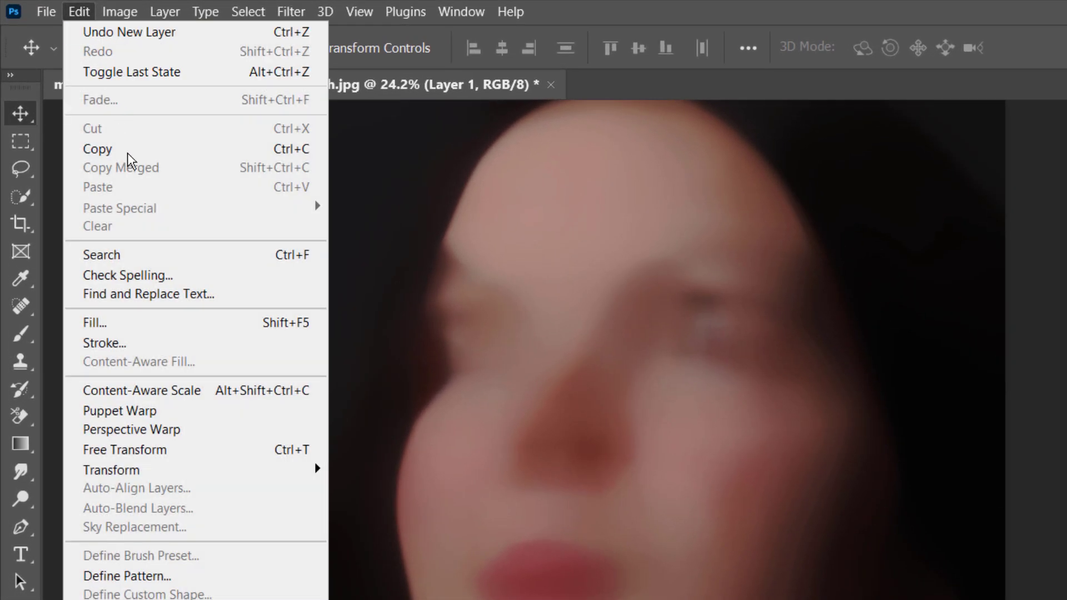
left_click(206, 324)
left_click(849, 204)
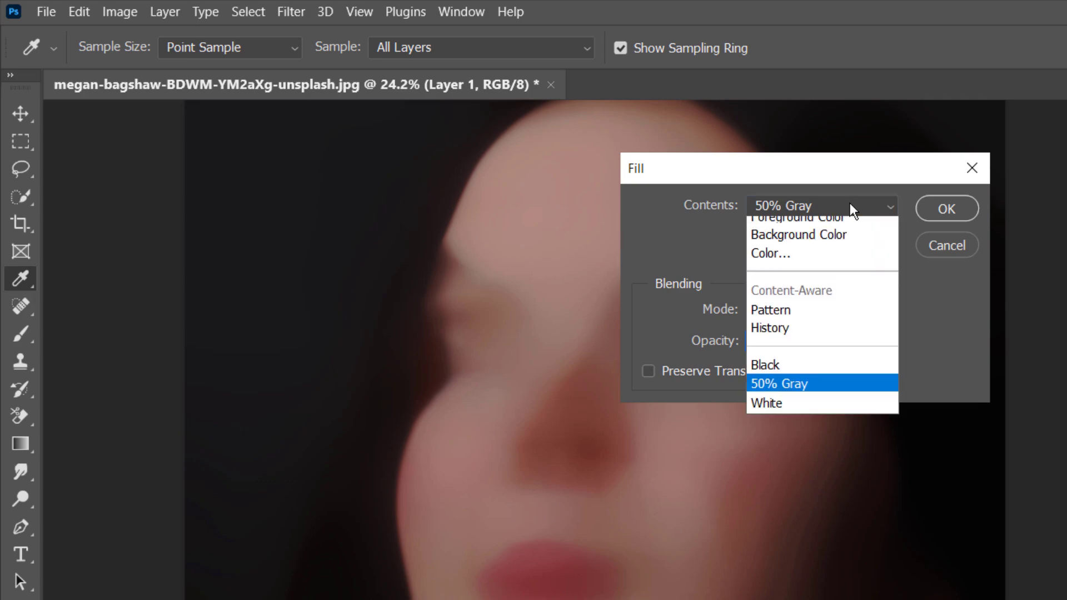
left_click(837, 392)
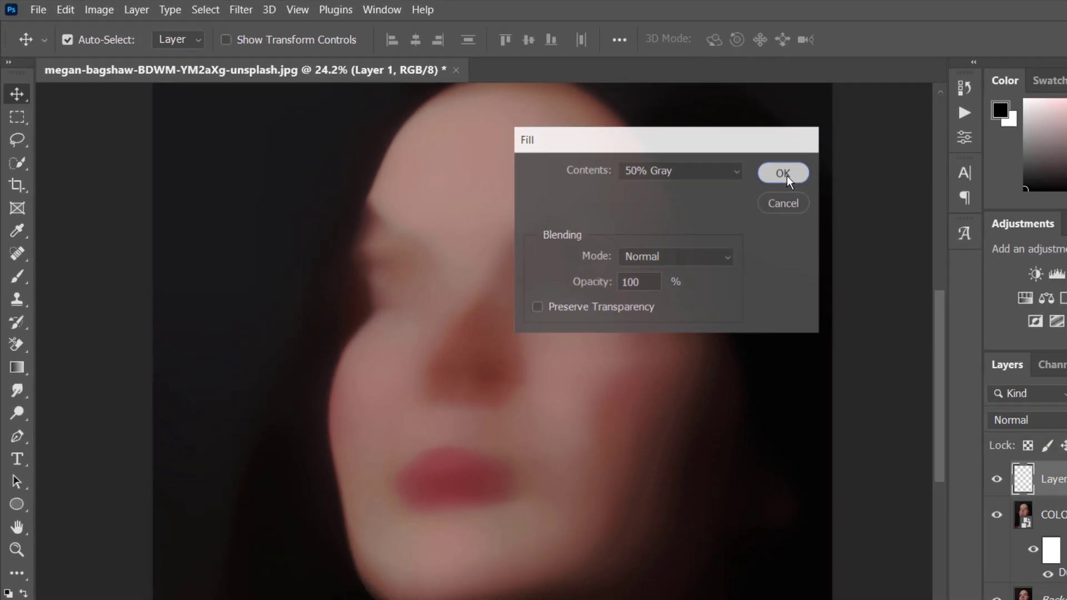
left_click(946, 209)
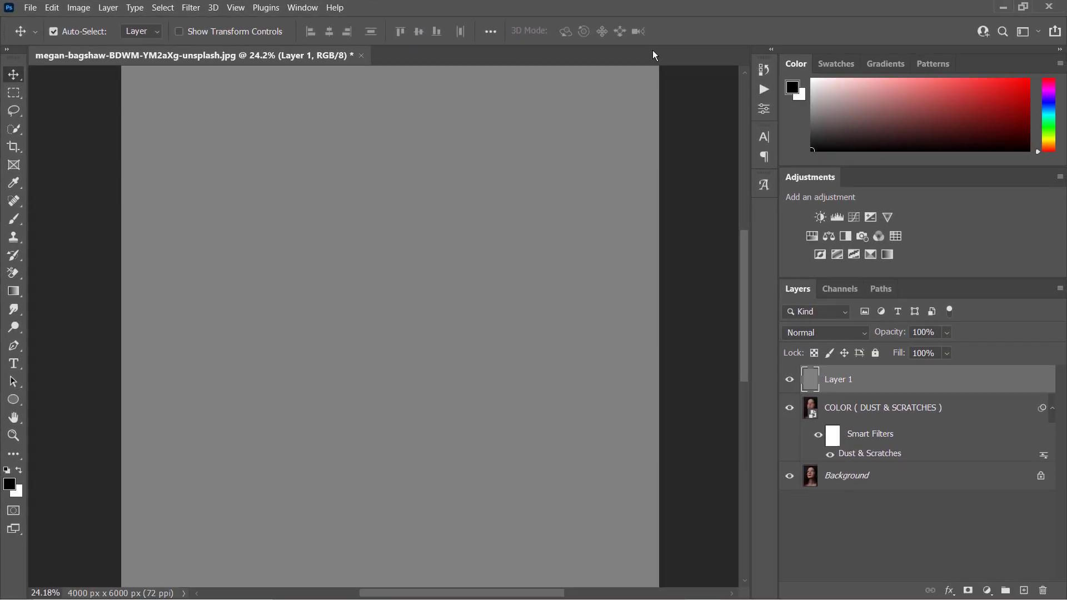
- Convert the gray layer to a smart object named 'SKIN TEXTURE ( NOISE )'
right_click(884, 383)
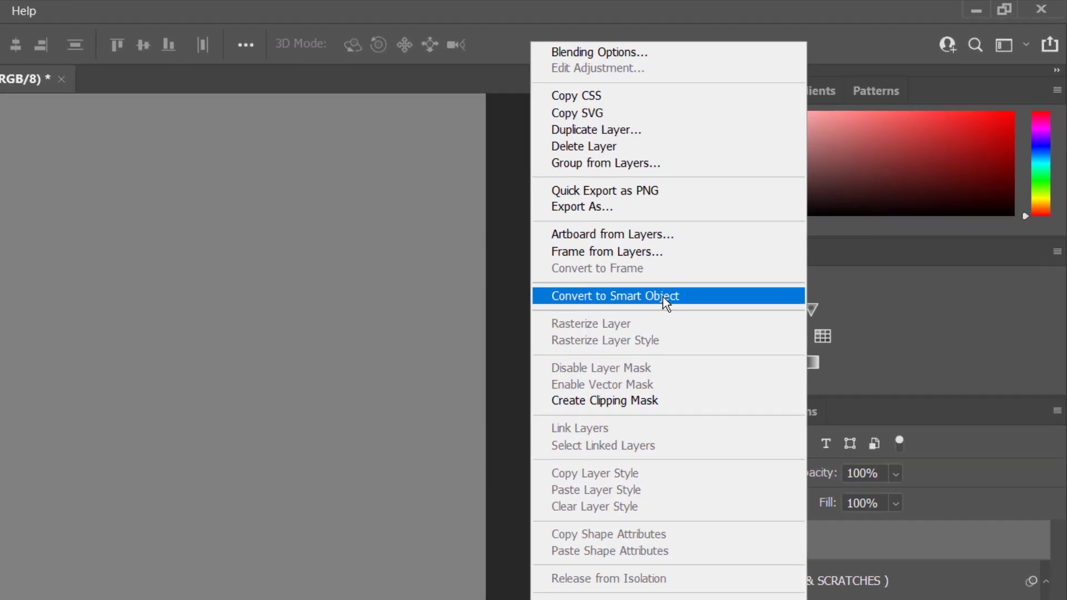
left_click(739, 245)
double_click(755, 548)
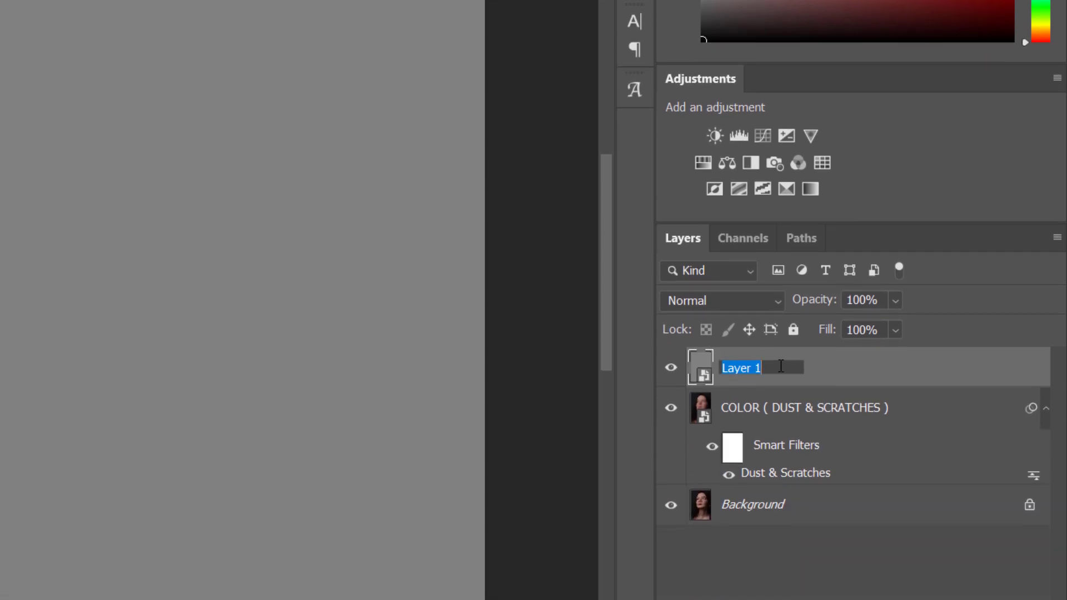
type("SKIN TEXTU")
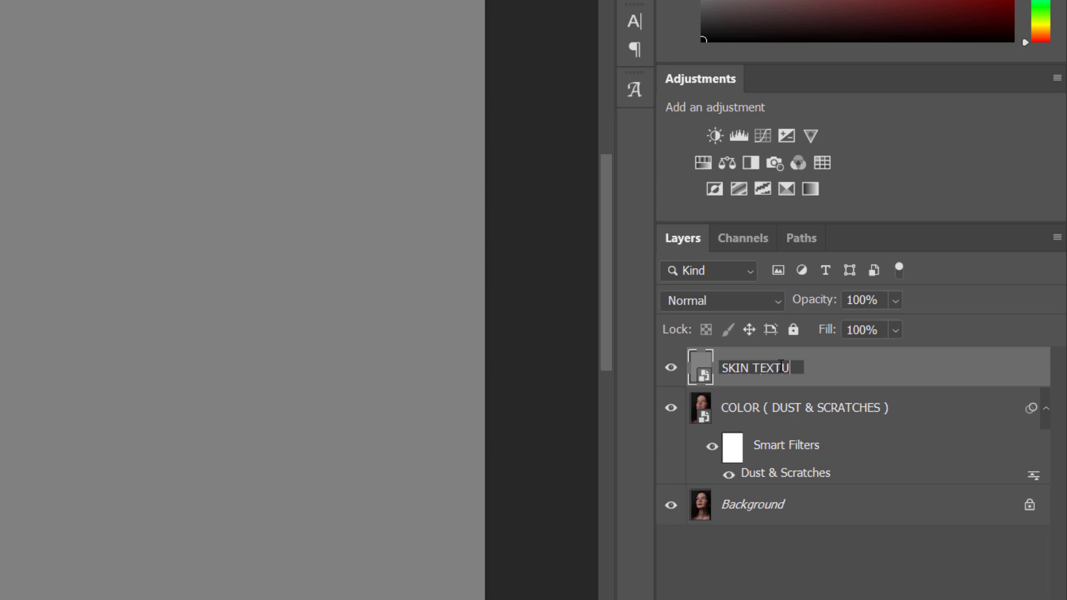
type("RE ( NOISE)")
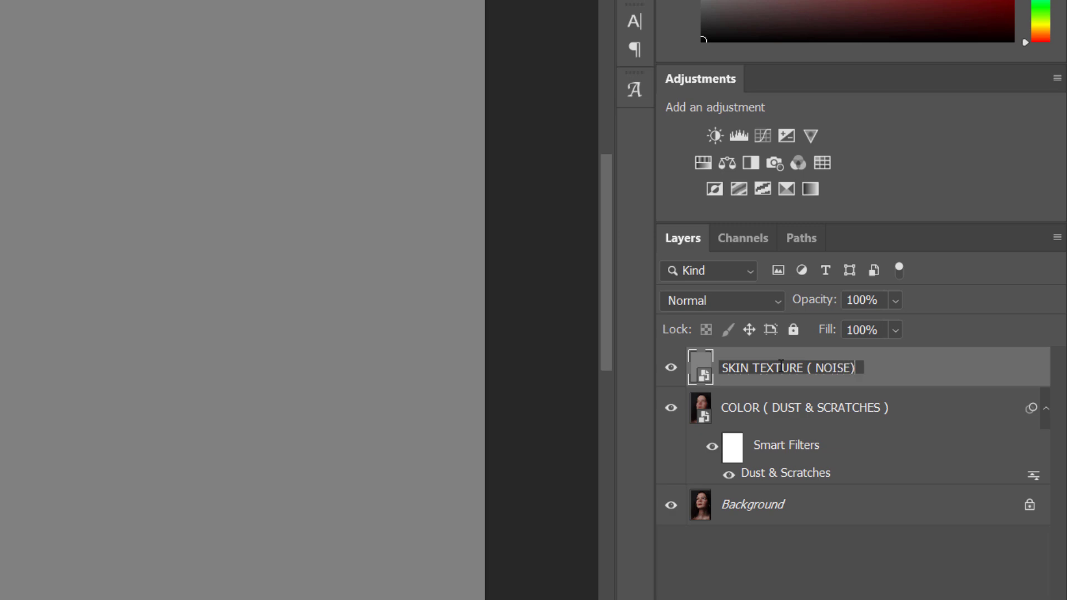
key("BackSpace")
type(")")
key("Return")
- Add monochromatic noise of about 30% to the SKIN TEXTURE layer
left_click(750, 377)
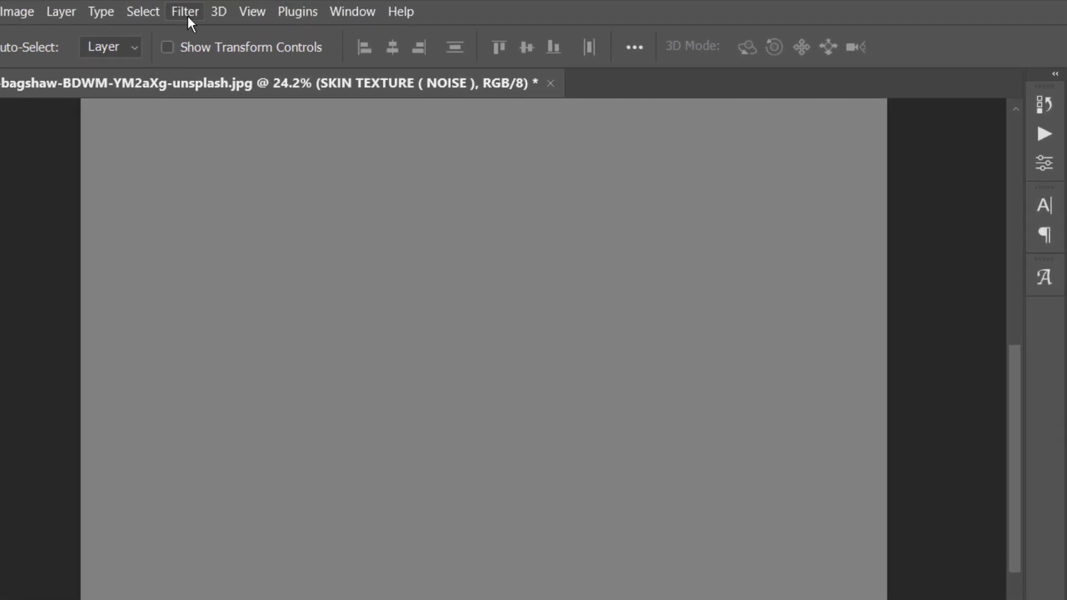
left_click(188, 16)
mouse_move(365, 321)
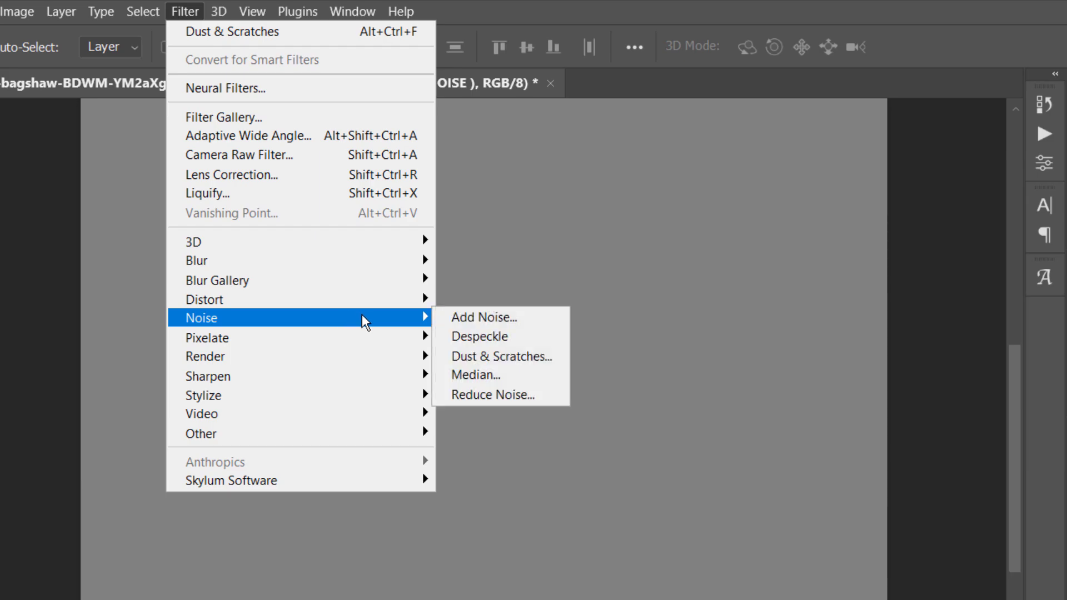
left_click(541, 315)
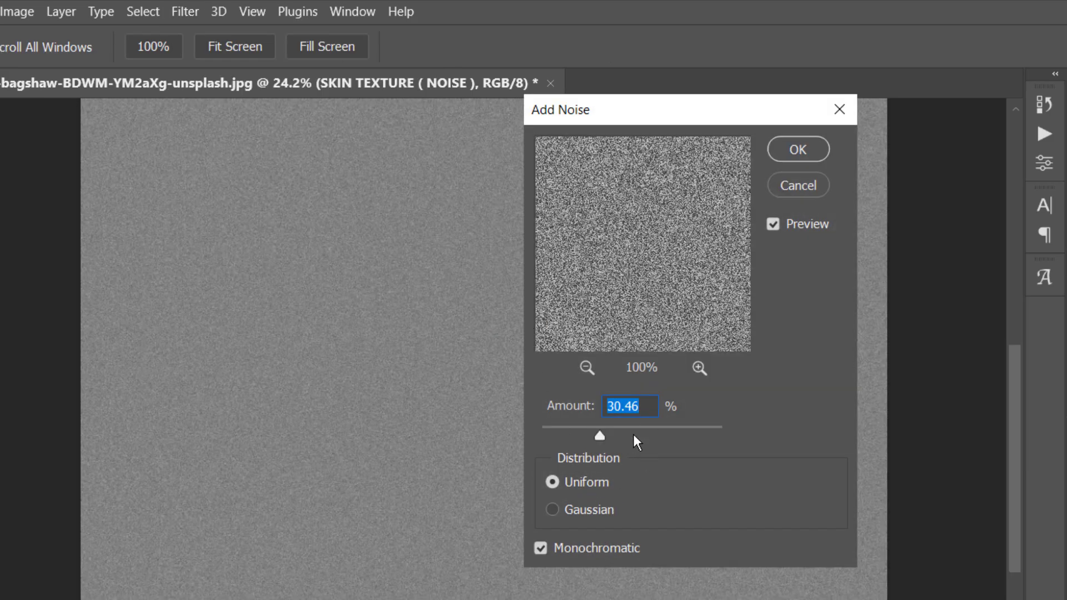
mouse_move(592, 435)
left_mouse_down()
mouse_move(555, 434)
mouse_move(598, 436)
left_mouse_up()
left_click(578, 438)
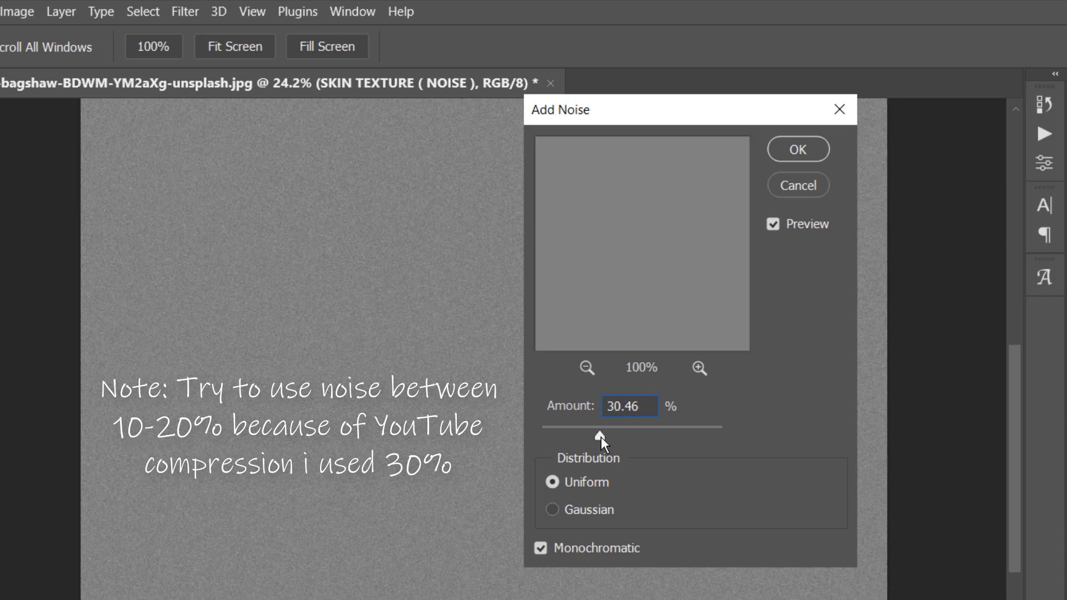
left_click(796, 151)
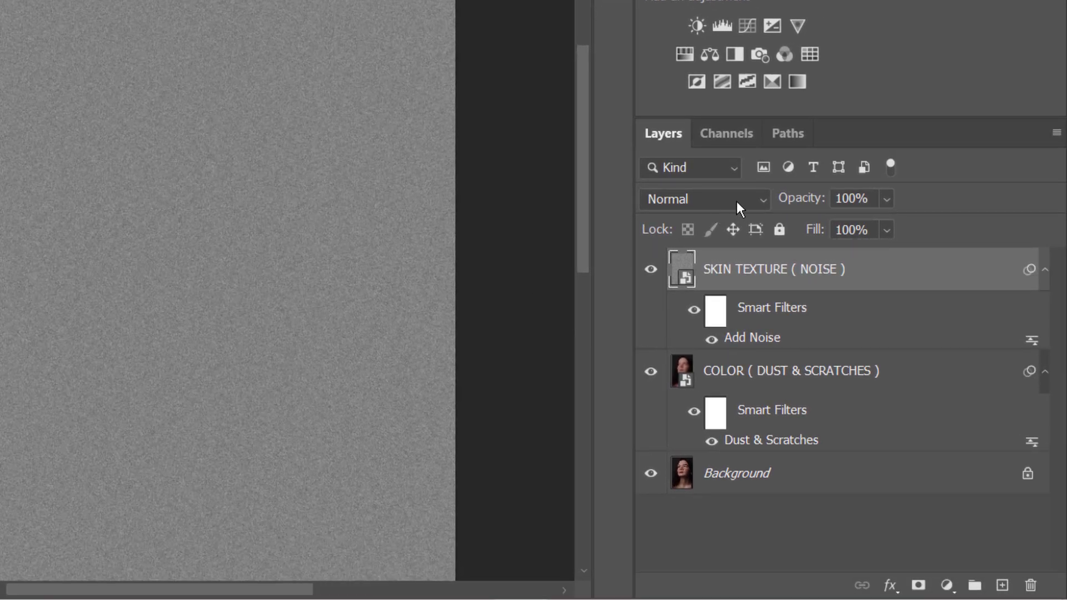
- Set the SKIN TEXTURE layer's blend mode to Overlay
left_click(751, 201)
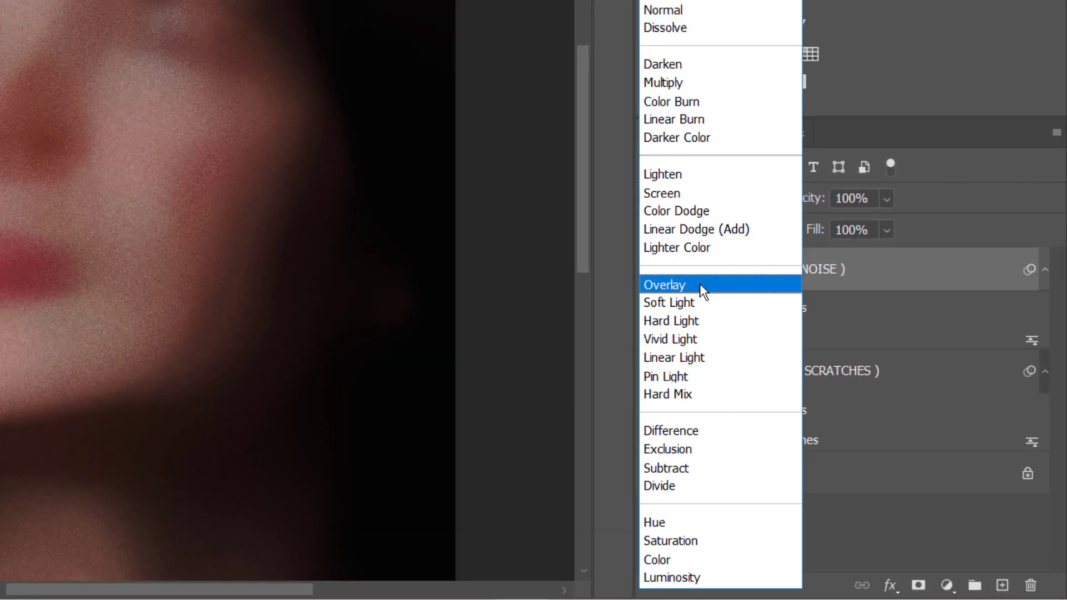
left_click(698, 283)
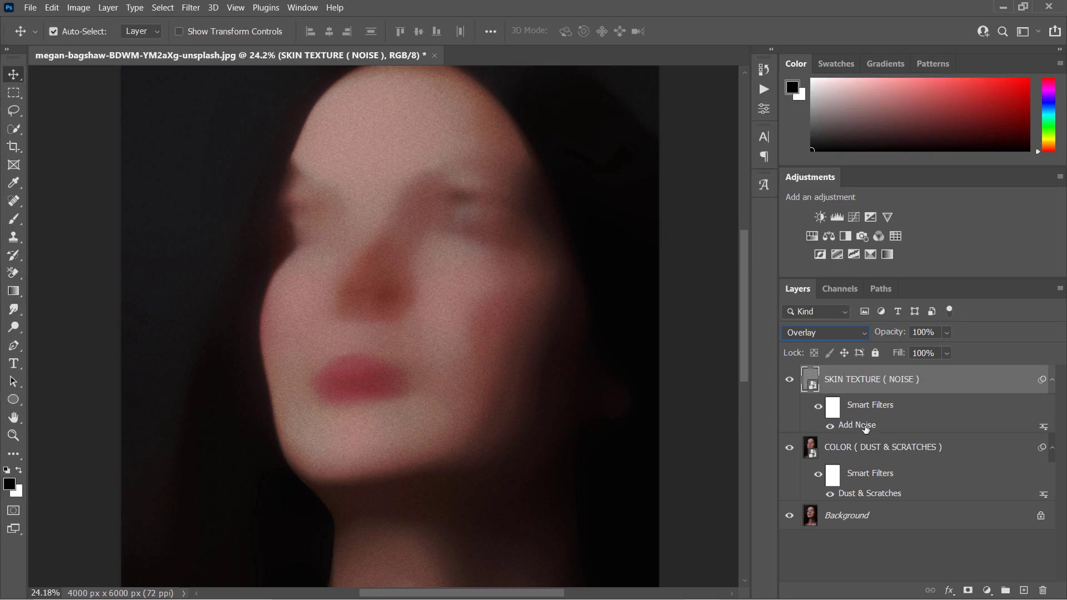
left_click(195, 10)
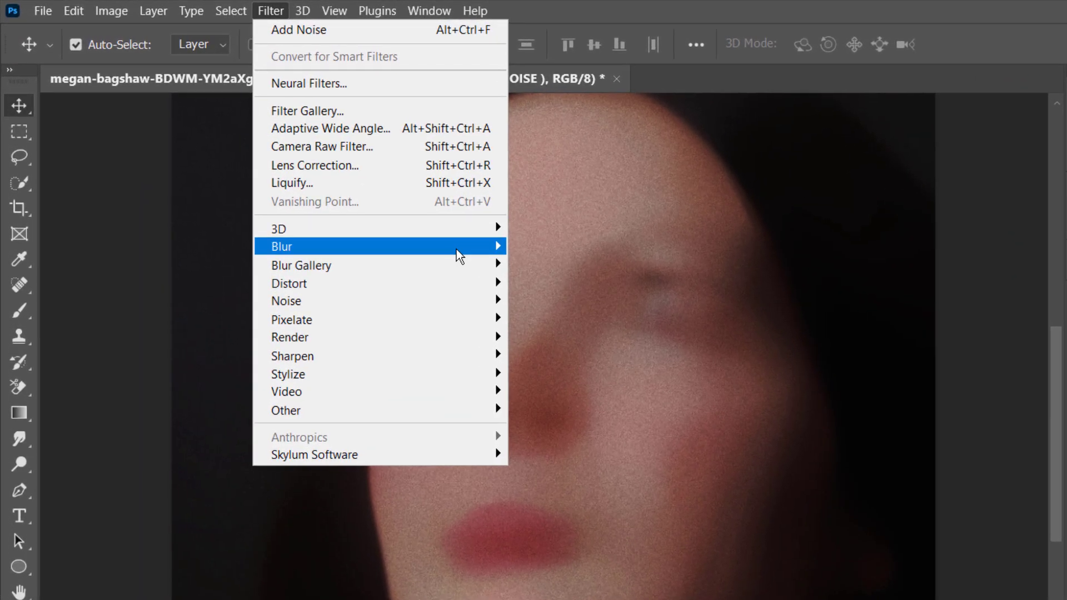
- Apply a Gaussian Blur of 1.9 pixels radius to the SKIN TEXTURE noise layer
mouse_move(328, 176)
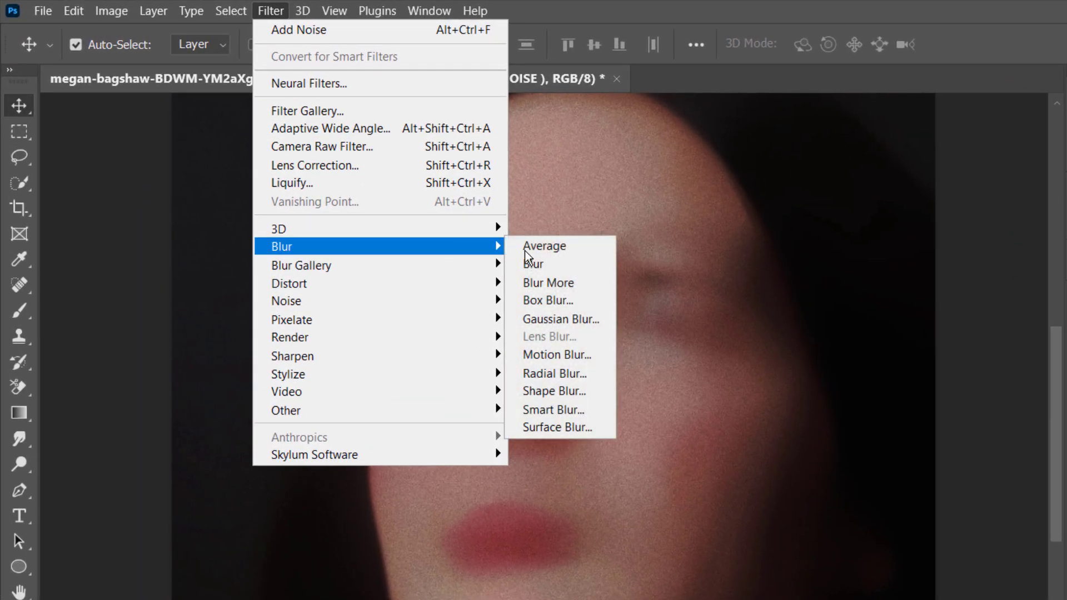
left_click(605, 324)
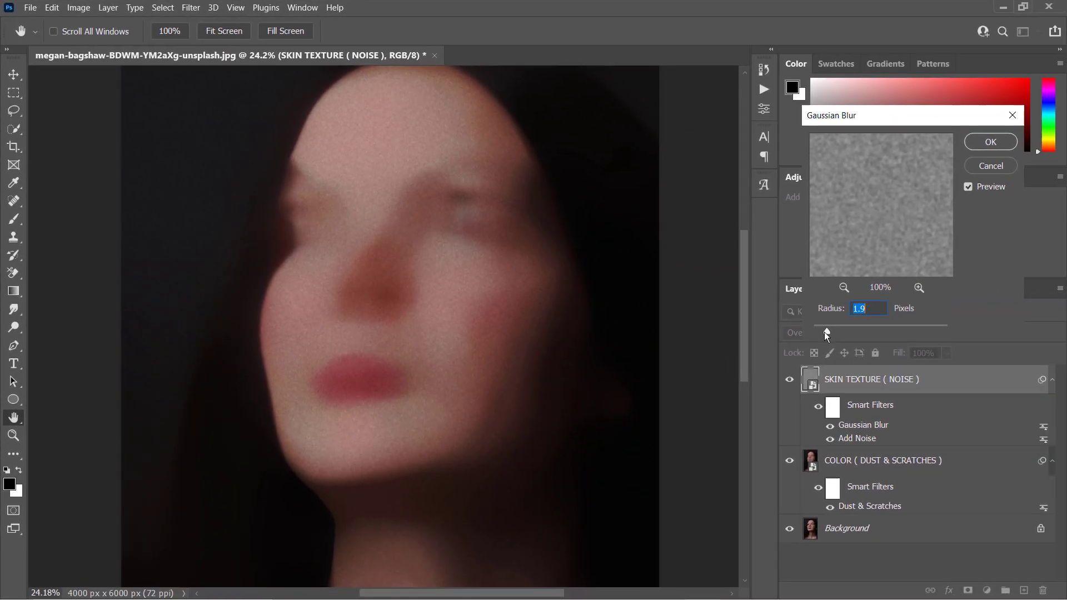
left_click_drag(824, 332, 841, 327)
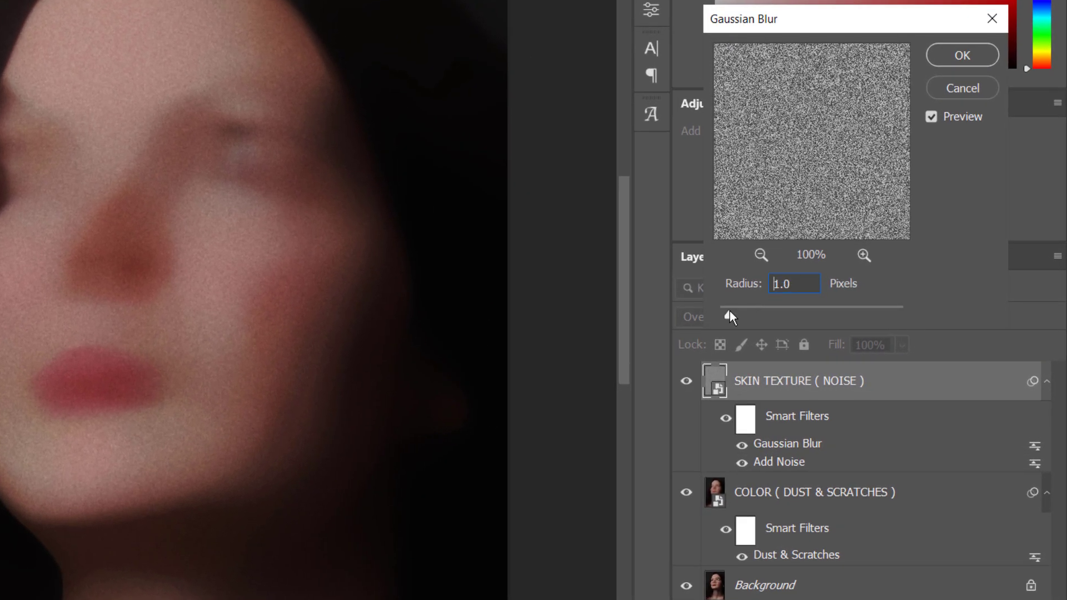
left_click_drag(729, 311, 739, 313)
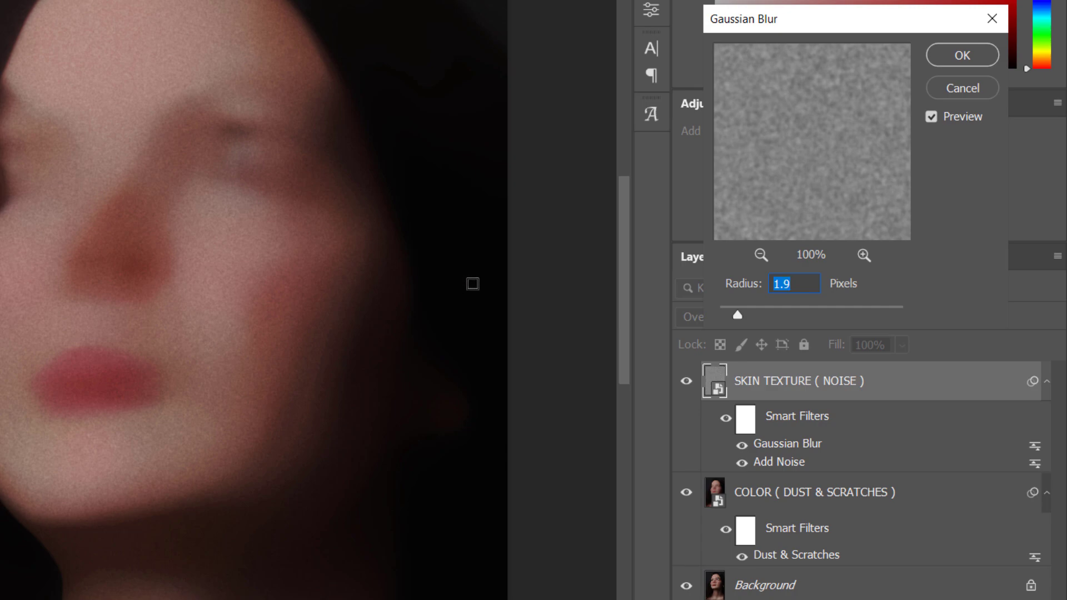
left_click(956, 57)
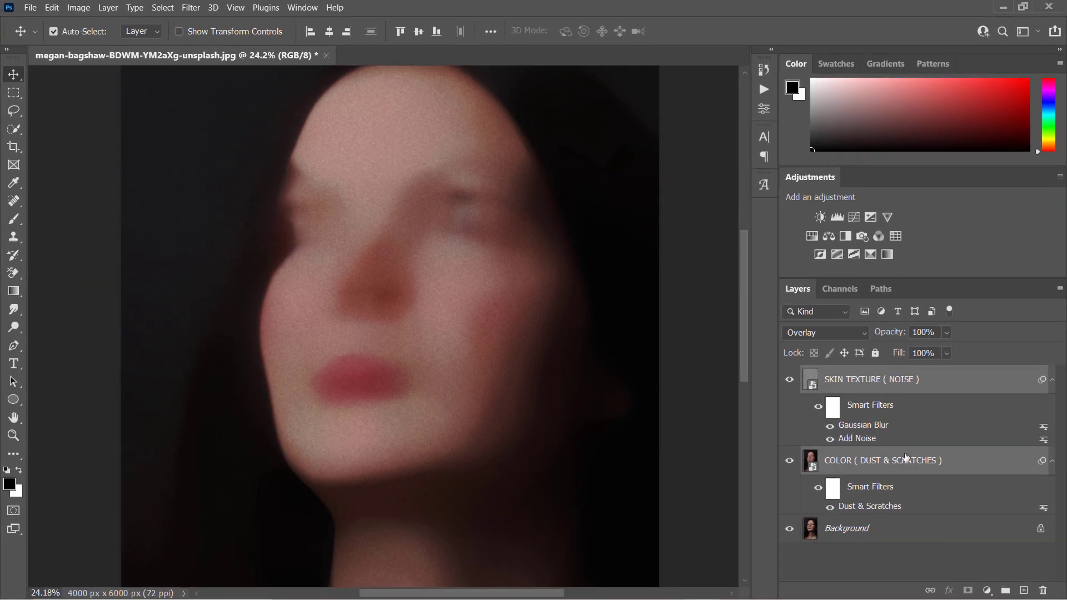
- Group the COLOR and SKIN TEXTURE layers as 'RETOUCHING' and add a layer mask to the group
right_click(905, 457)
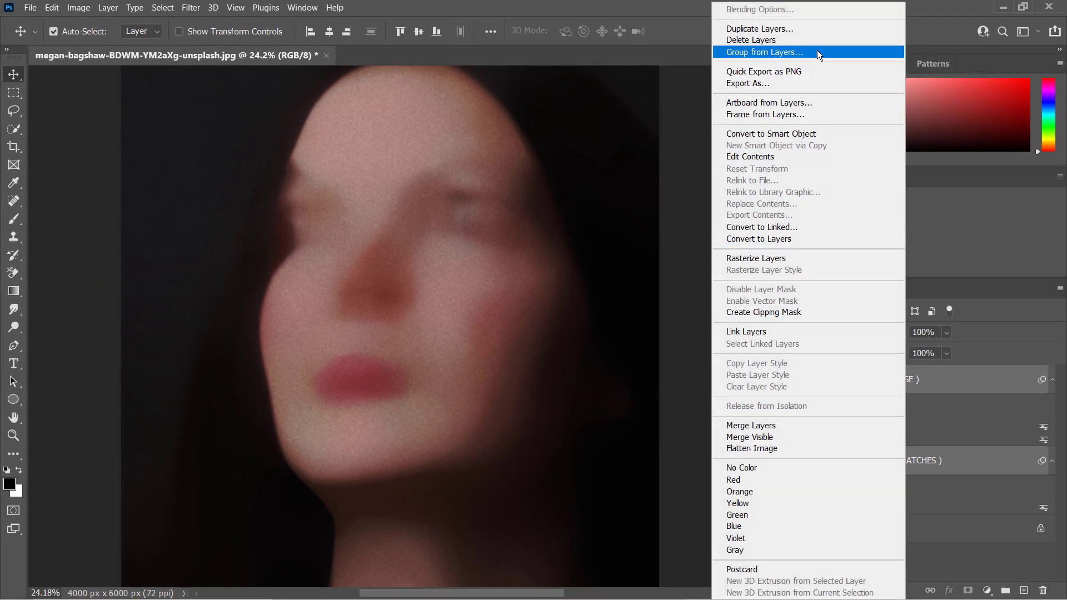
left_click(816, 52)
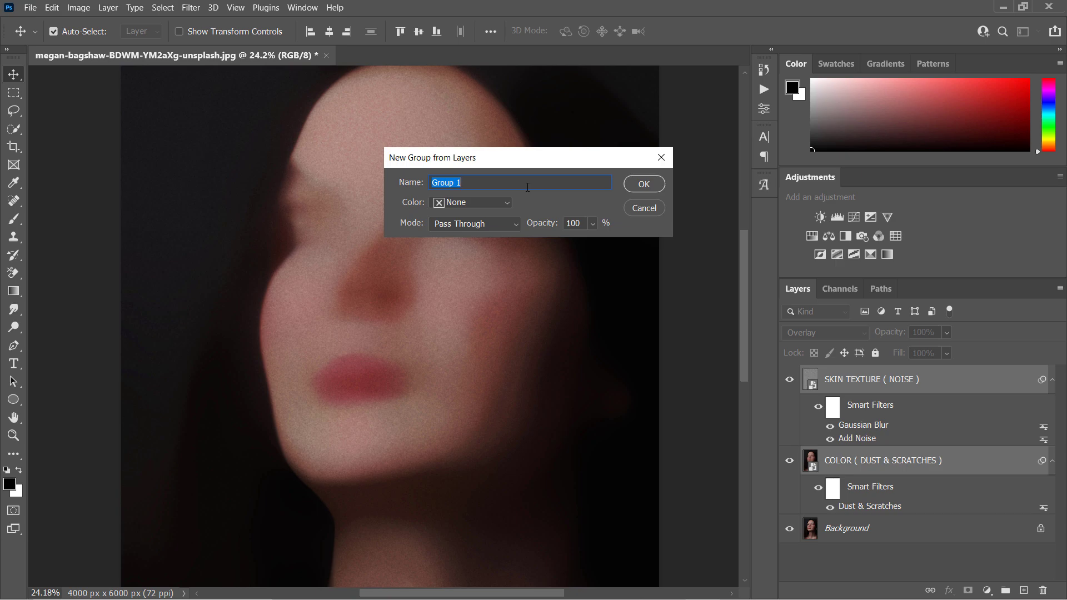
type("RETOUCHING")
left_click(657, 187)
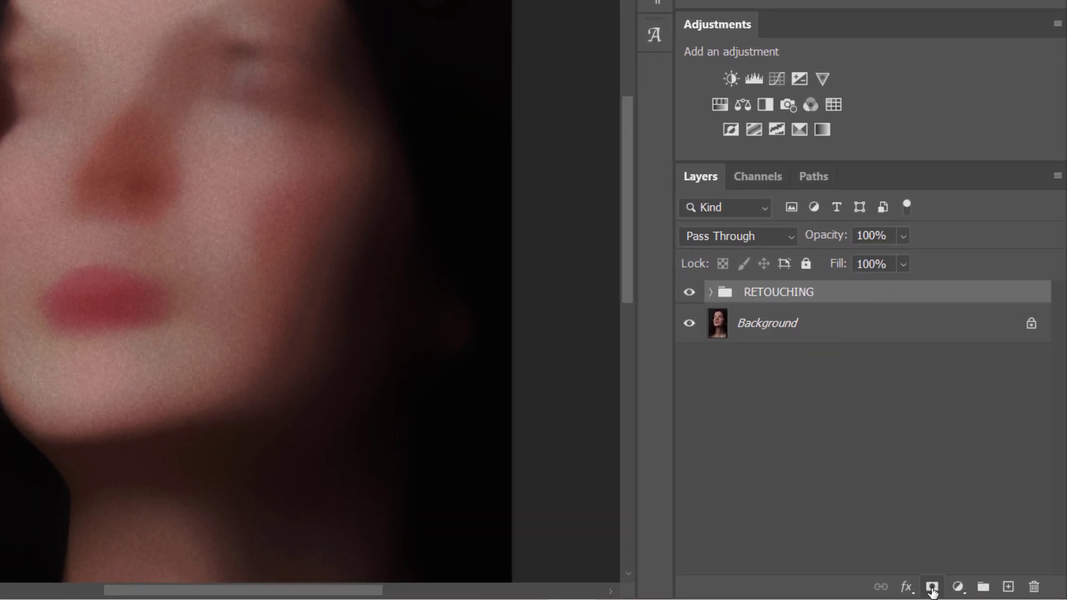
left_click(932, 590)
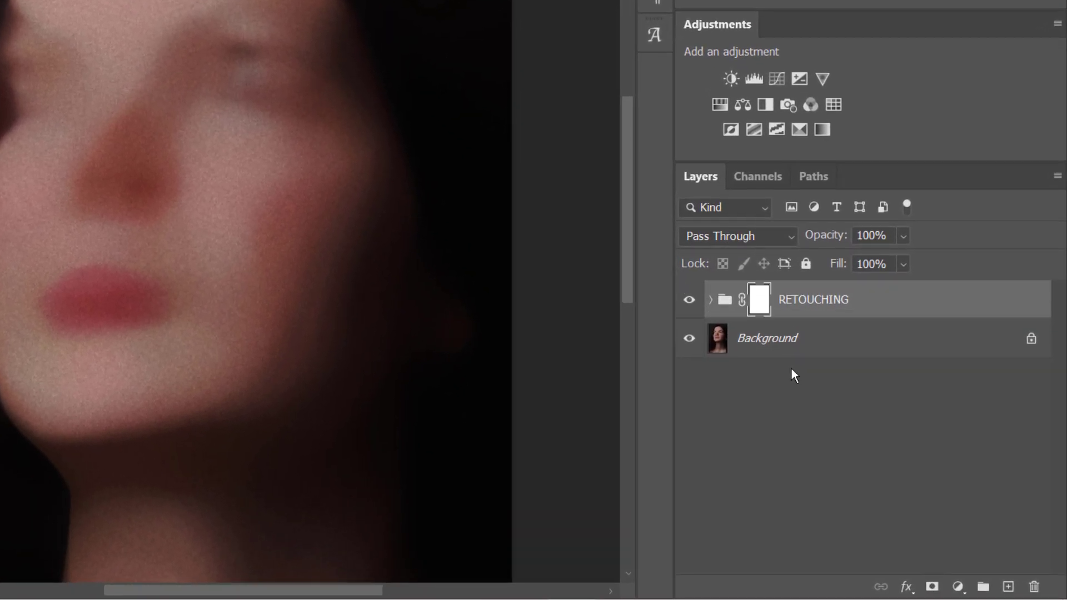
- Apply Image to the RETOUCHING mask using Layer Merged, Multiply blending, Invert off
double_click(759, 303)
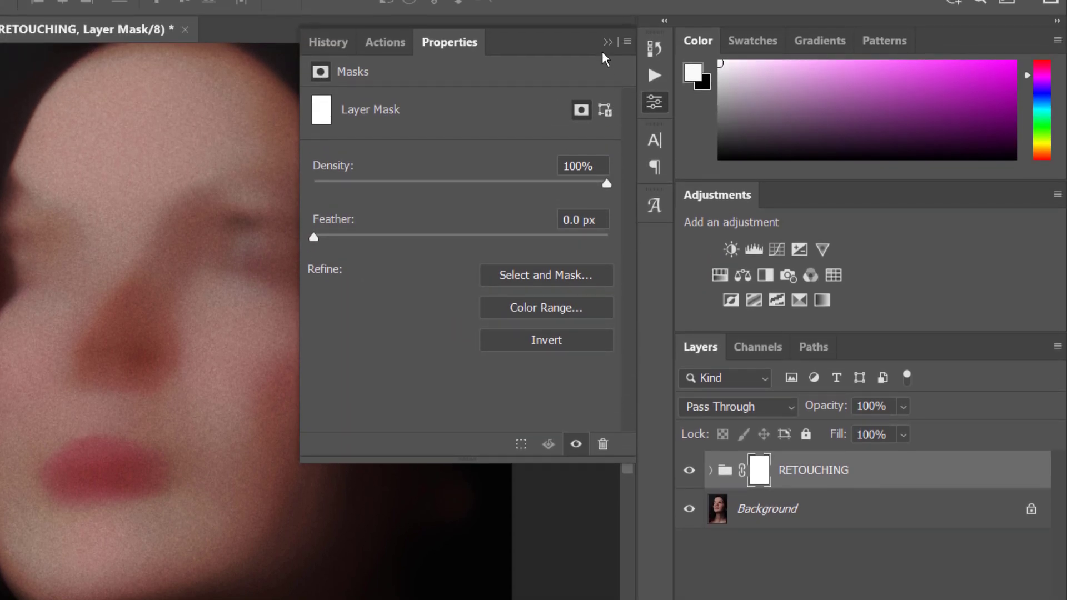
left_click(760, 310)
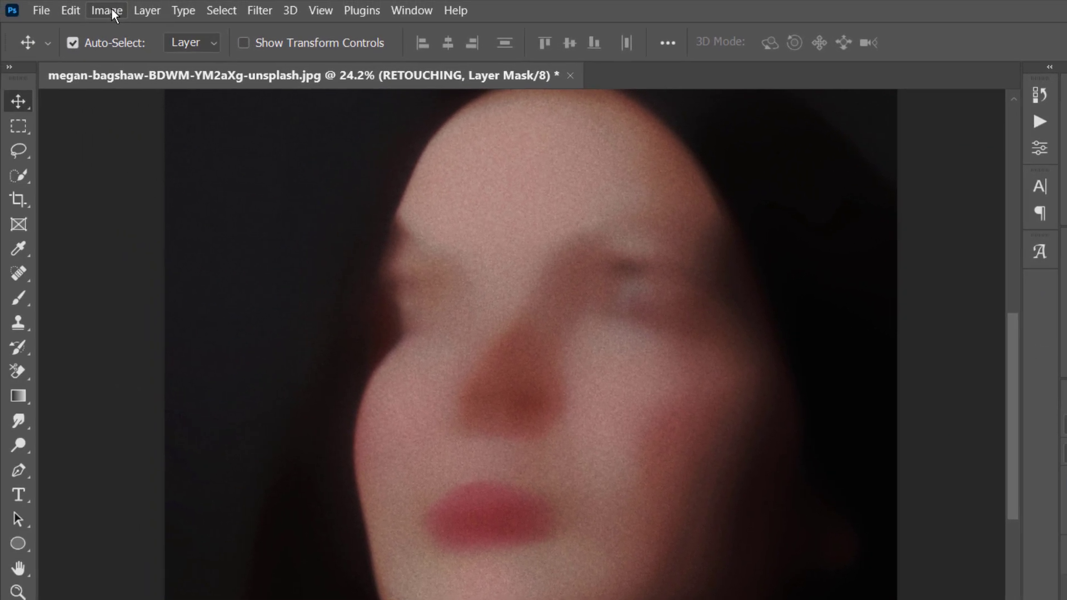
left_click(112, 10)
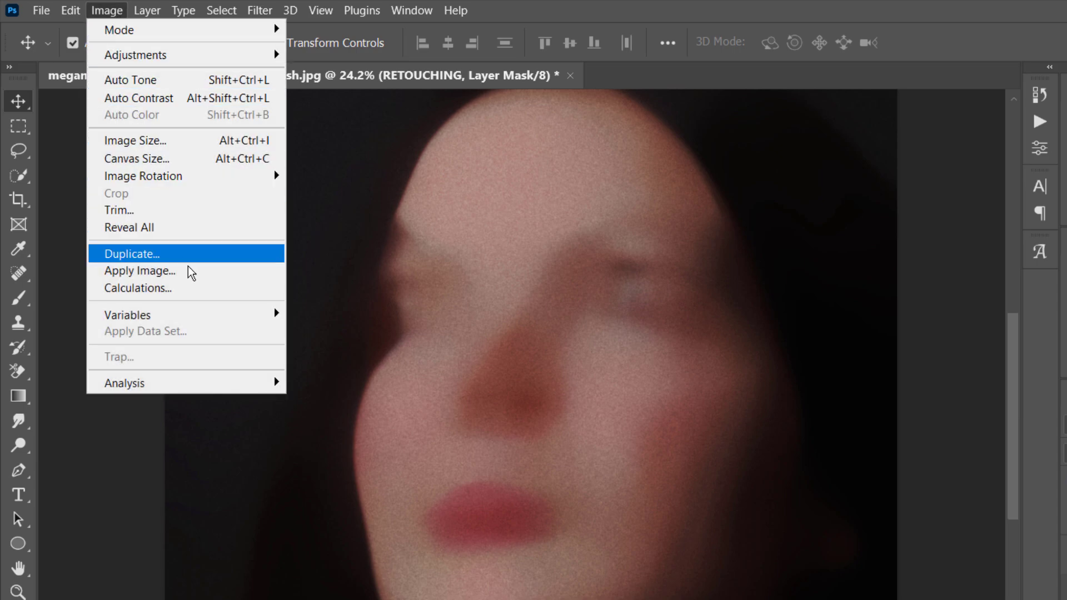
left_click(208, 276)
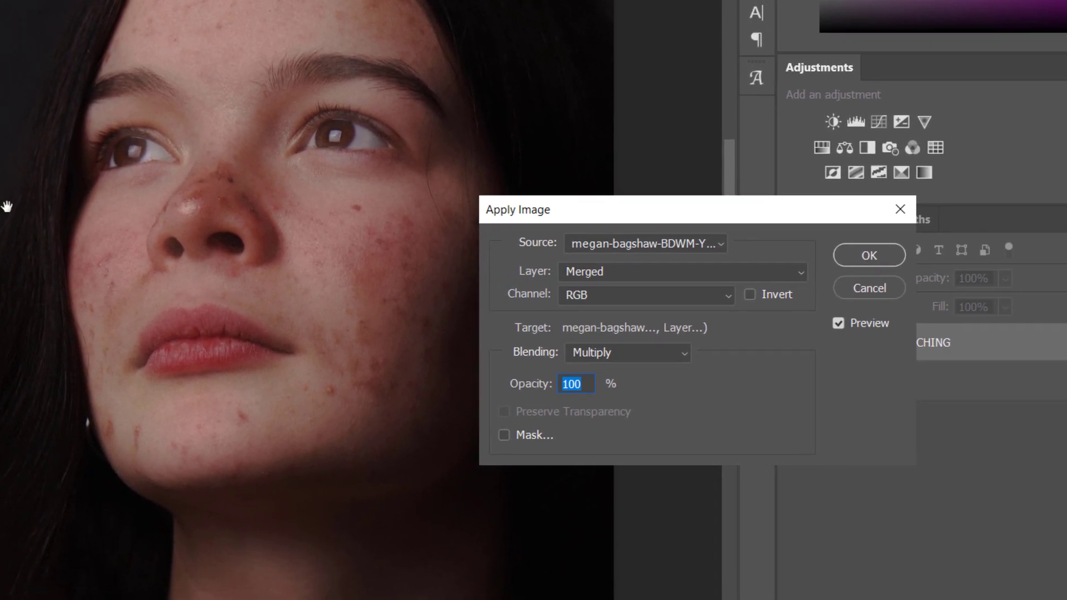
left_click(746, 296)
left_click(746, 293)
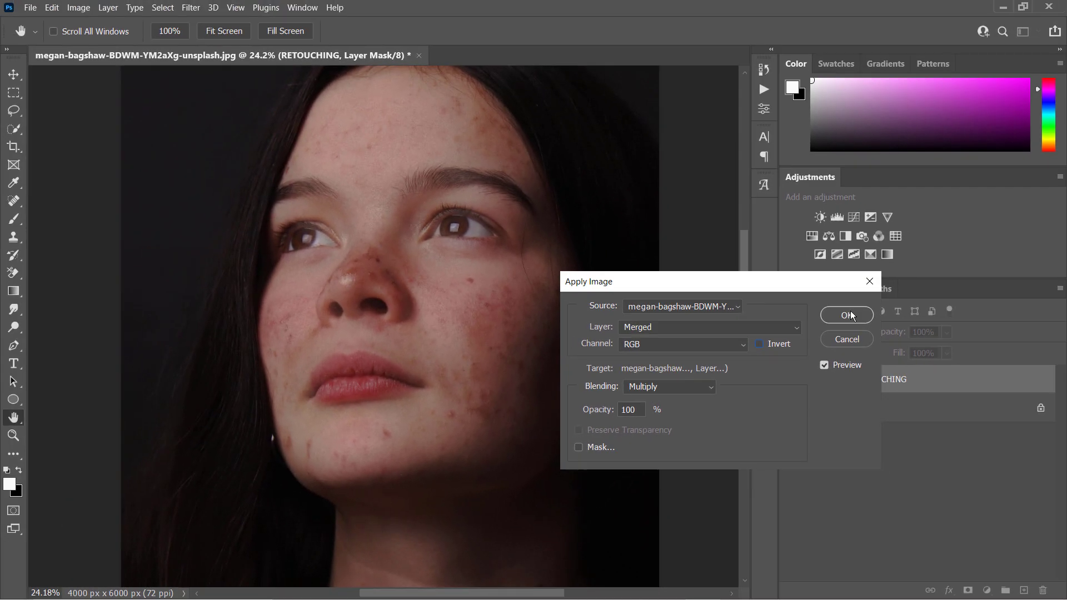
left_click(850, 315)
key("v")
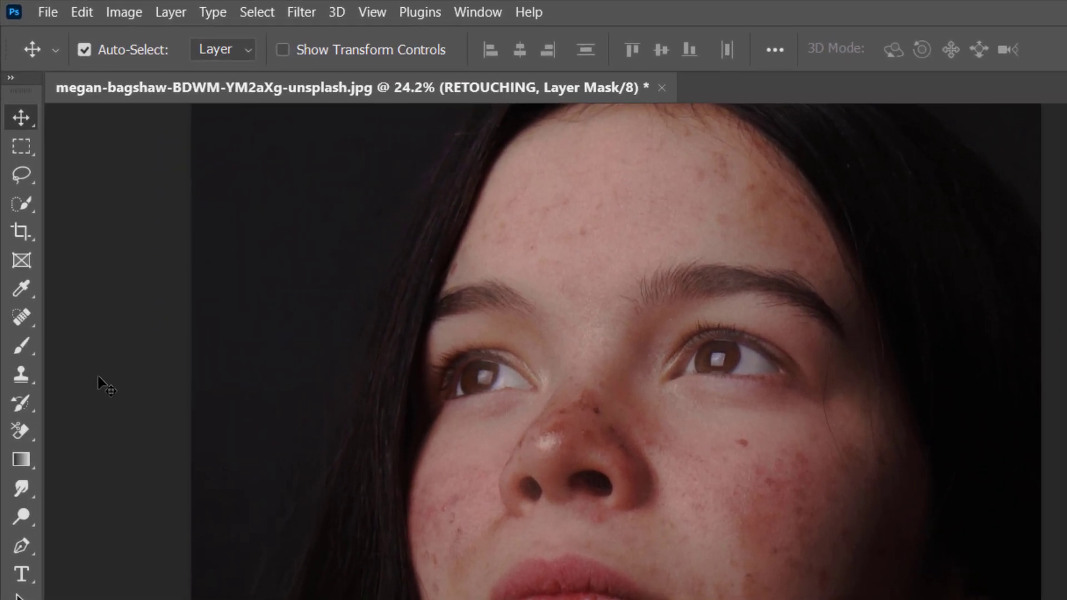
- Select the Brush tool in Overlay mode with black as the foreground colour
left_click(22, 342)
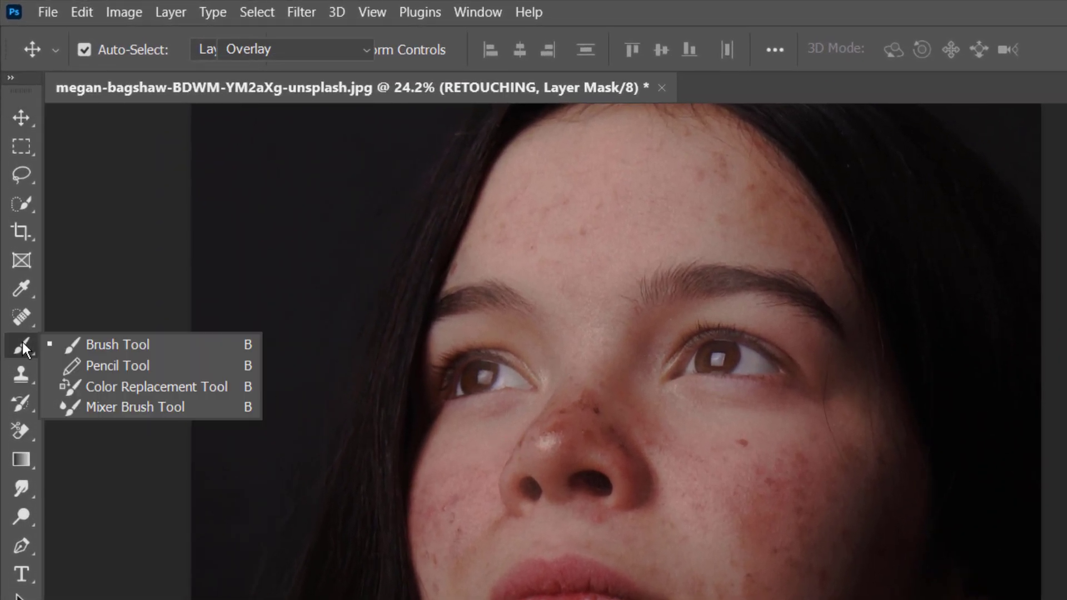
left_click(169, 345)
left_click(270, 52)
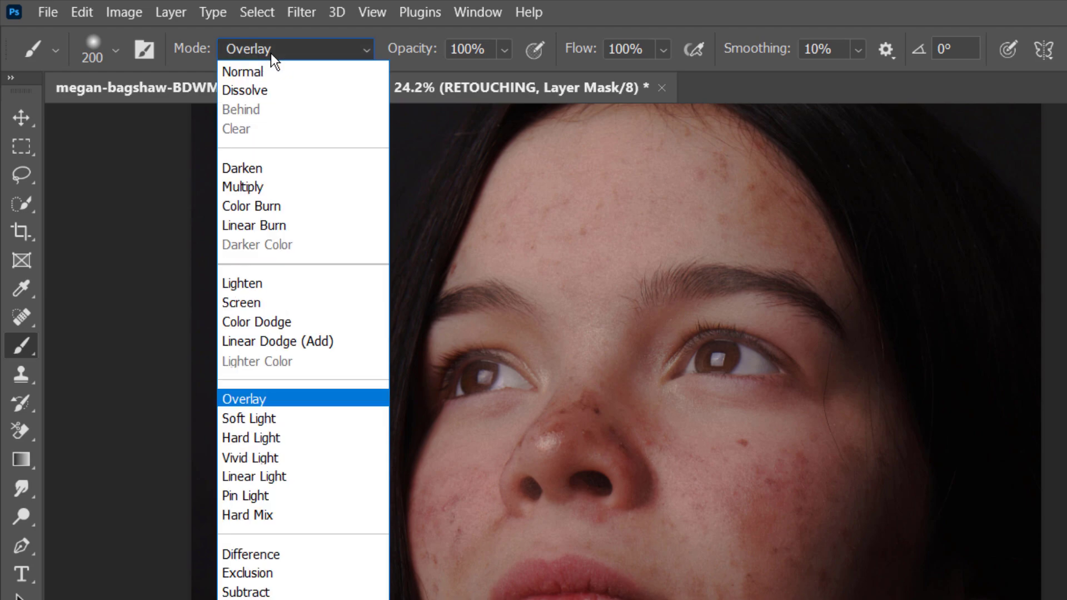
left_click(297, 396)
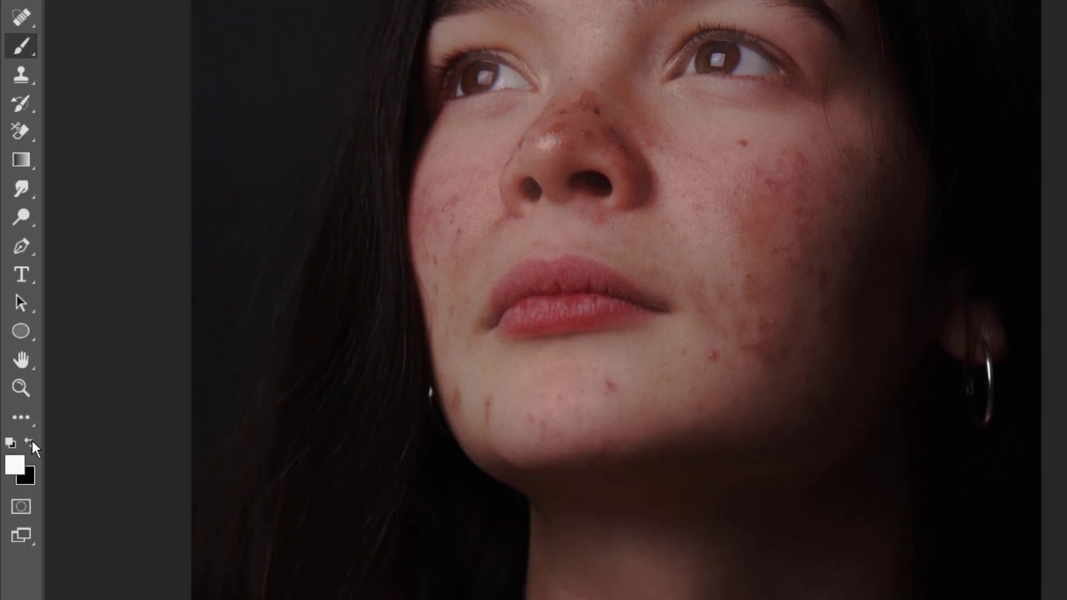
left_click(30, 440)
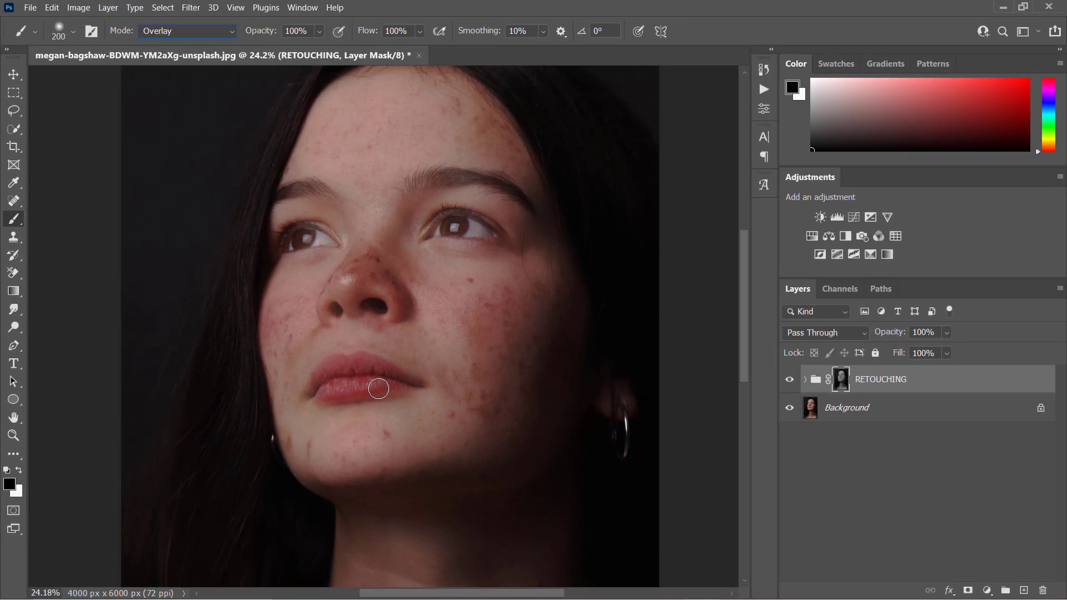
- Paint black on the RETOUCHING mask over the lips and both nostrils
scroll(349, 383, "up", 5)
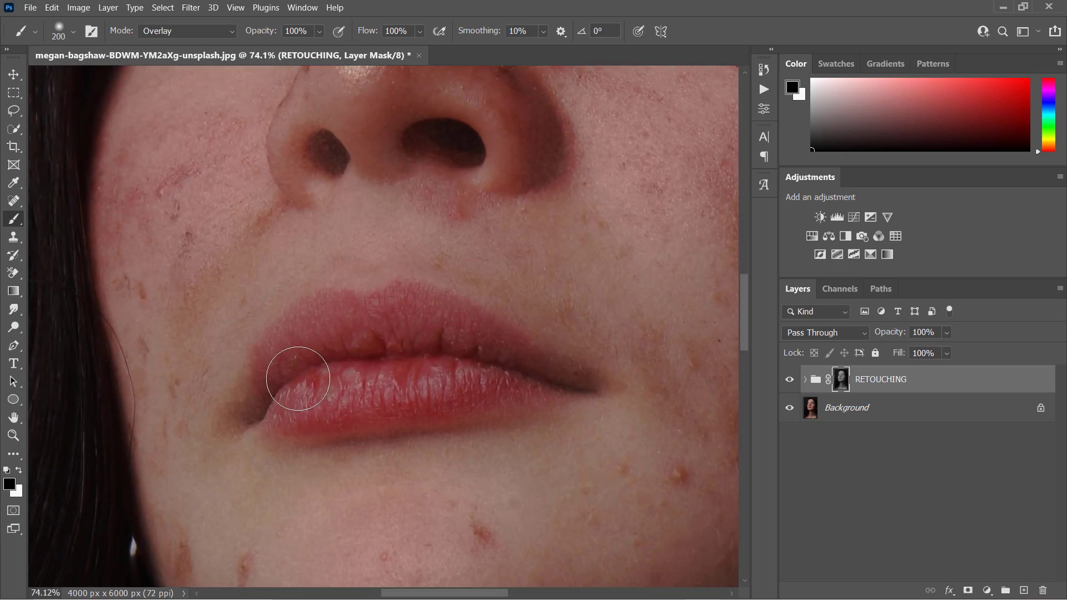
mouse_move(297, 378)
left_mouse_down()
mouse_move(301, 356)
mouse_move(335, 331)
mouse_move(314, 348)
mouse_move(380, 327)
mouse_move(471, 355)
mouse_move(383, 369)
mouse_move(425, 376)
mouse_move(384, 395)
mouse_move(459, 361)
mouse_move(513, 361)
mouse_move(518, 371)
mouse_move(360, 352)
mouse_move(280, 373)
mouse_move(451, 350)
left_mouse_up()
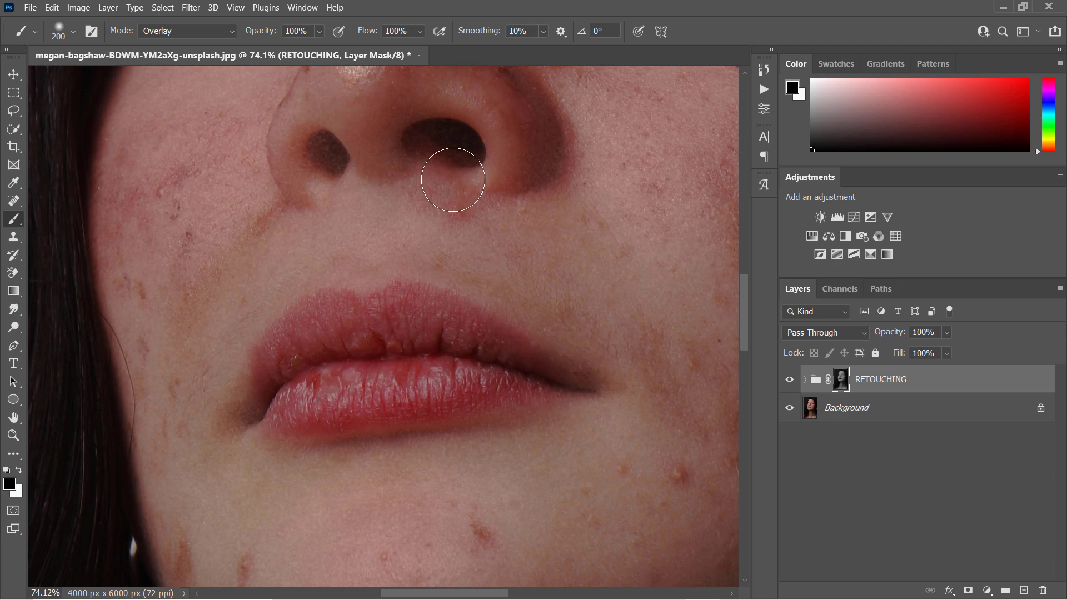
left_click_drag(445, 142, 451, 143)
left_click_drag(310, 147, 320, 153)
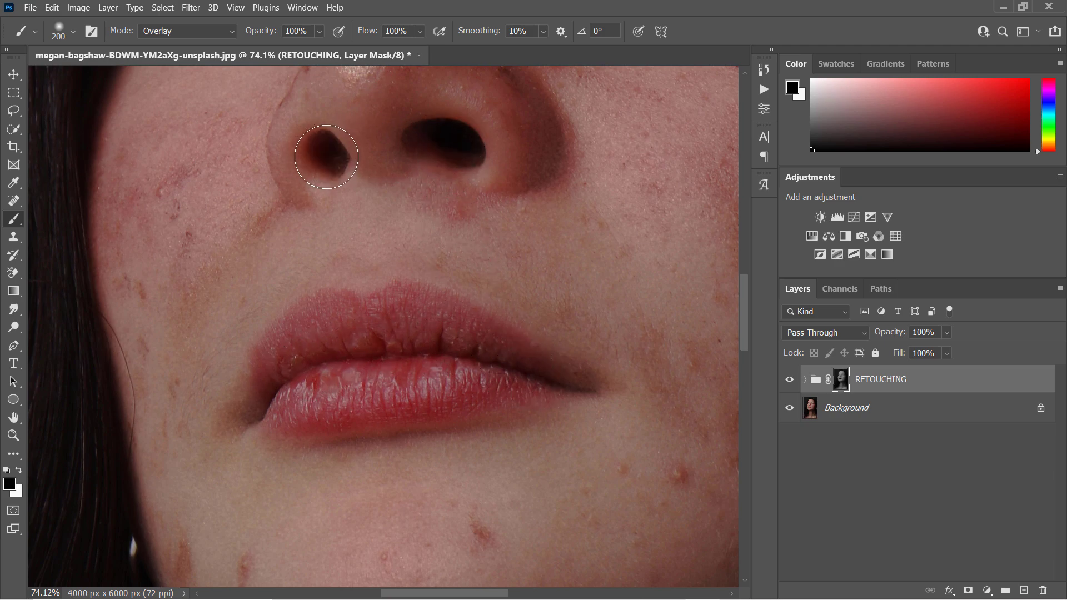
scroll(349, 260, "down", 3)
scroll(349, 260, "down", 3)
scroll(508, 224, "up", 3)
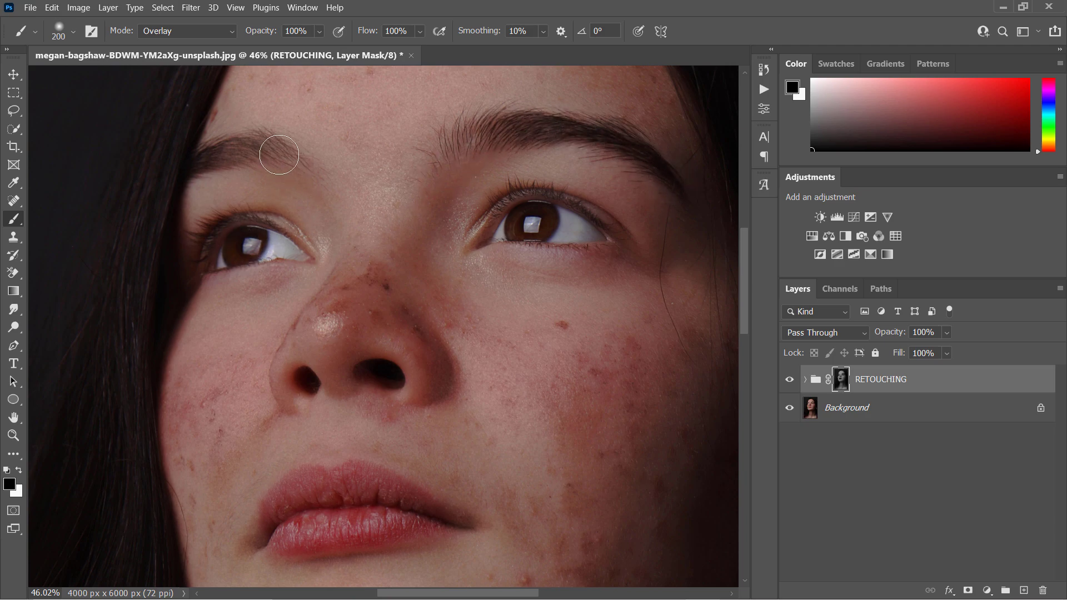
scroll(285, 167, "down", 5)
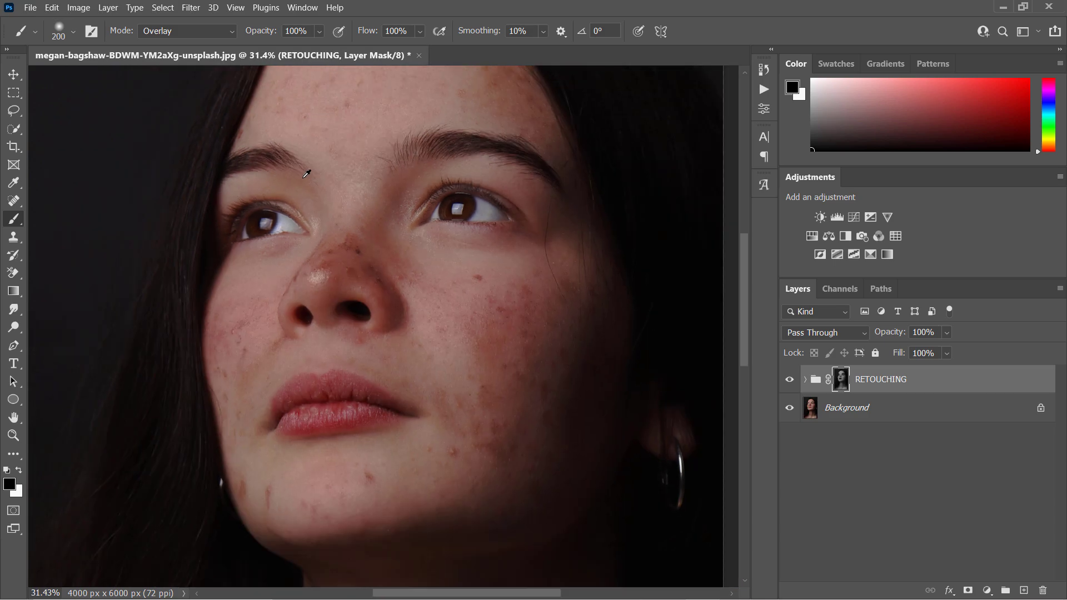
scroll(250, 289, "up", 1)
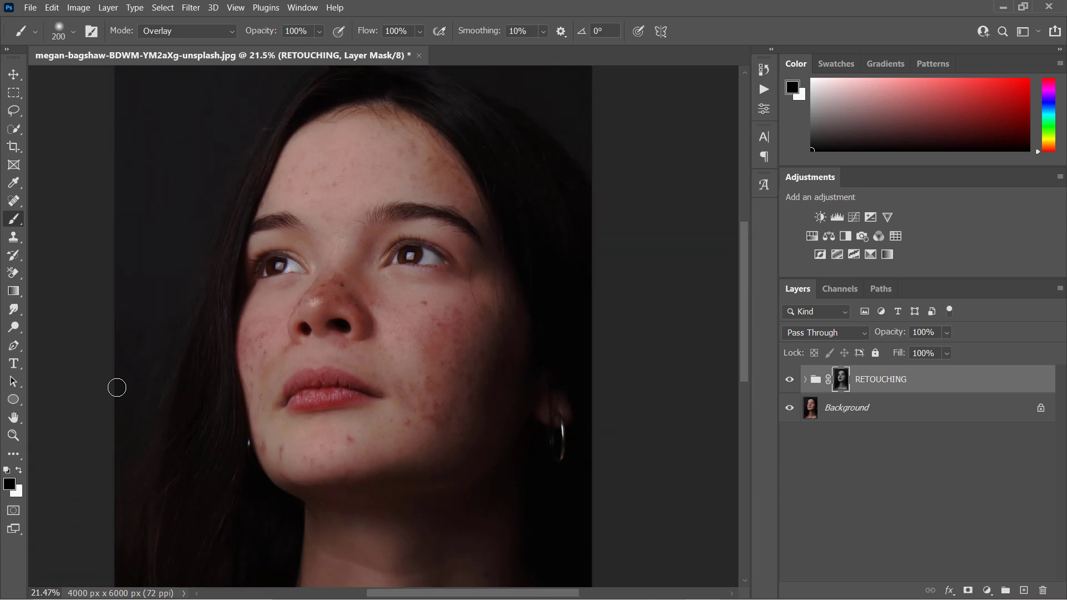
- Switch the foreground colour to white, keeping the brush in Overlay mode
left_click(20, 471)
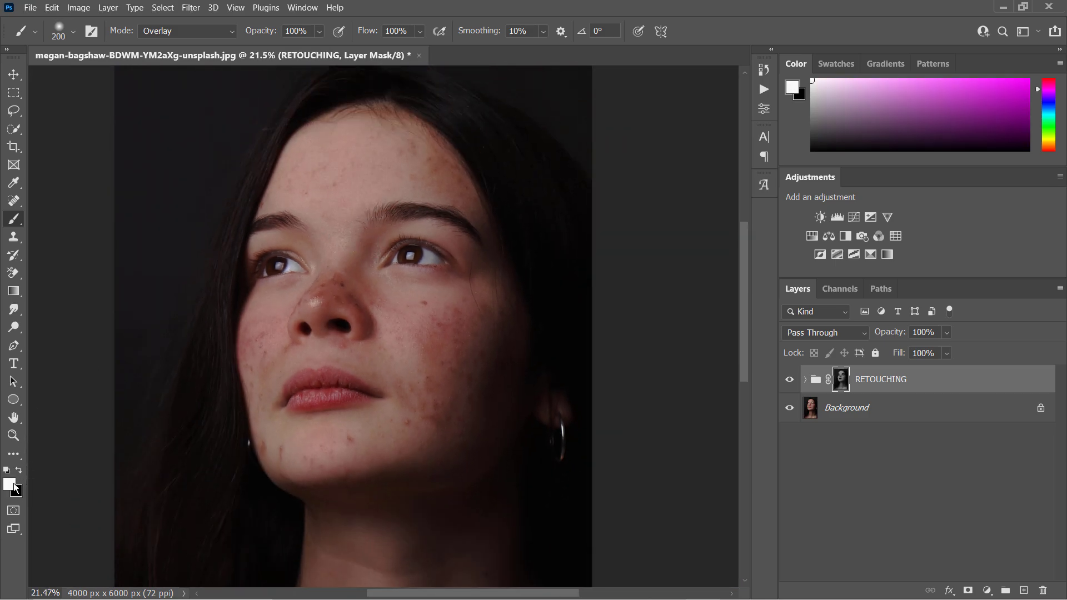
left_click(156, 31)
left_click(163, 249)
- Paint white on the RETOUCHING mask over cheeks, nose and neck, varying the brush size
scroll(429, 314, "up", 3)
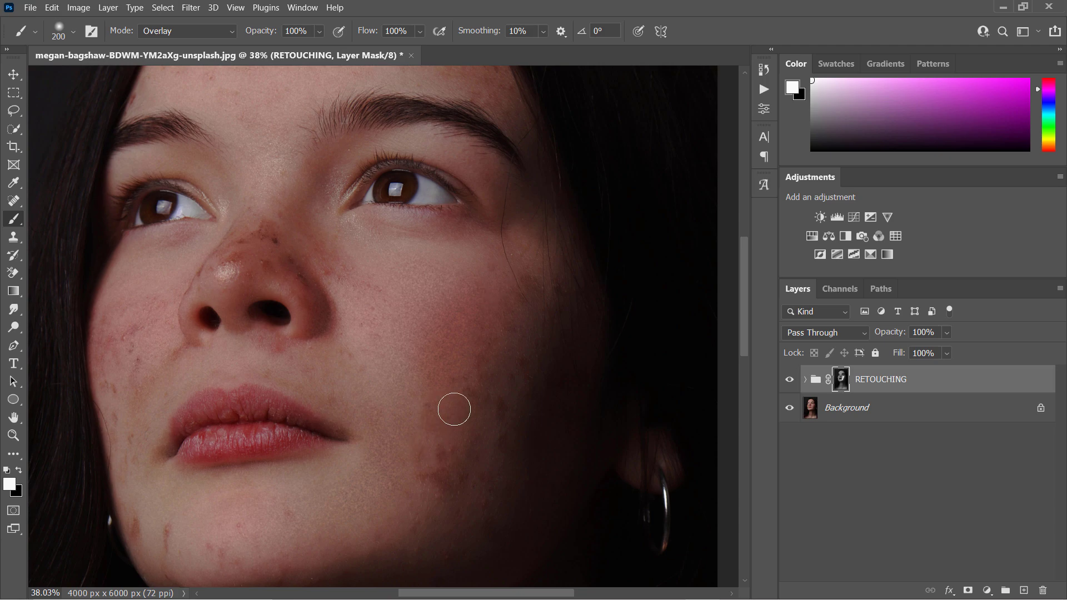
scroll(456, 344, "down", 3)
key("]")
key("]")
key("]")
key("]")
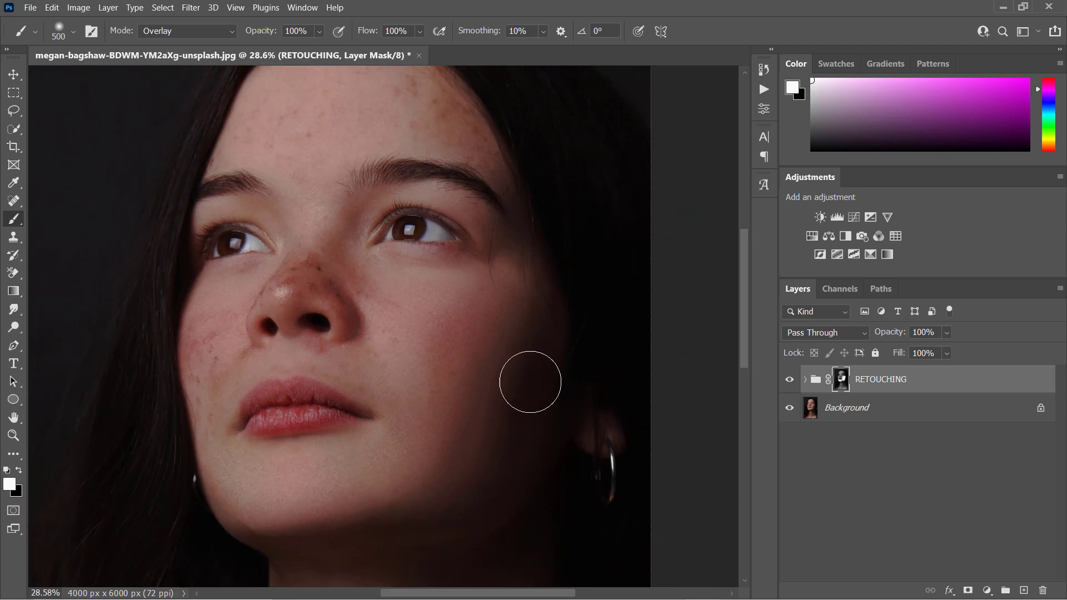
scroll(528, 377, "down", 1)
scroll(332, 291, "up", 2)
key("[")
key("[")
key("[")
key("[")
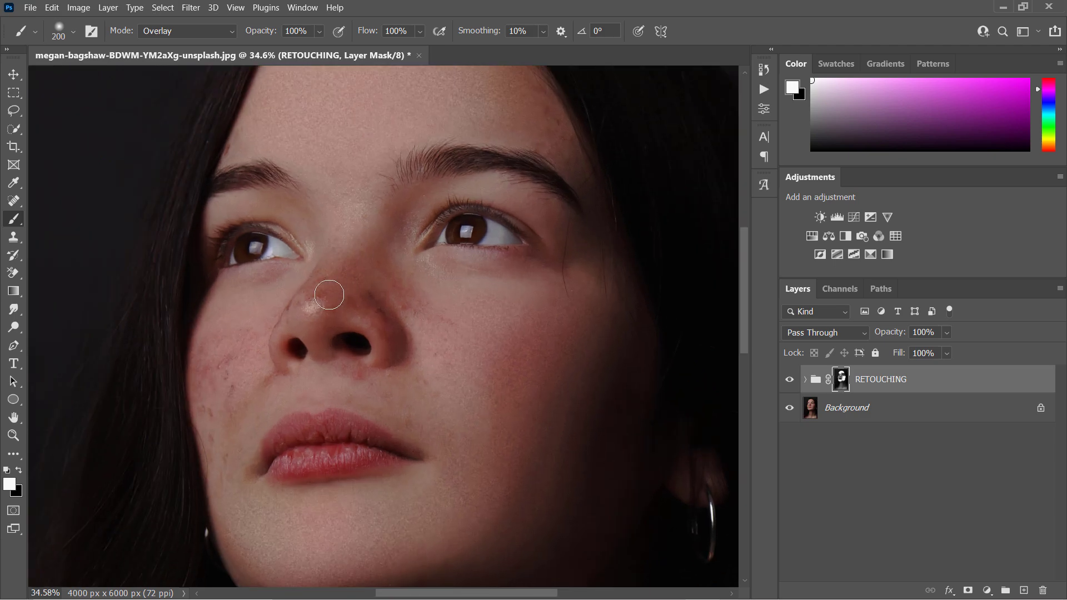
scroll(443, 355, "down", 1)
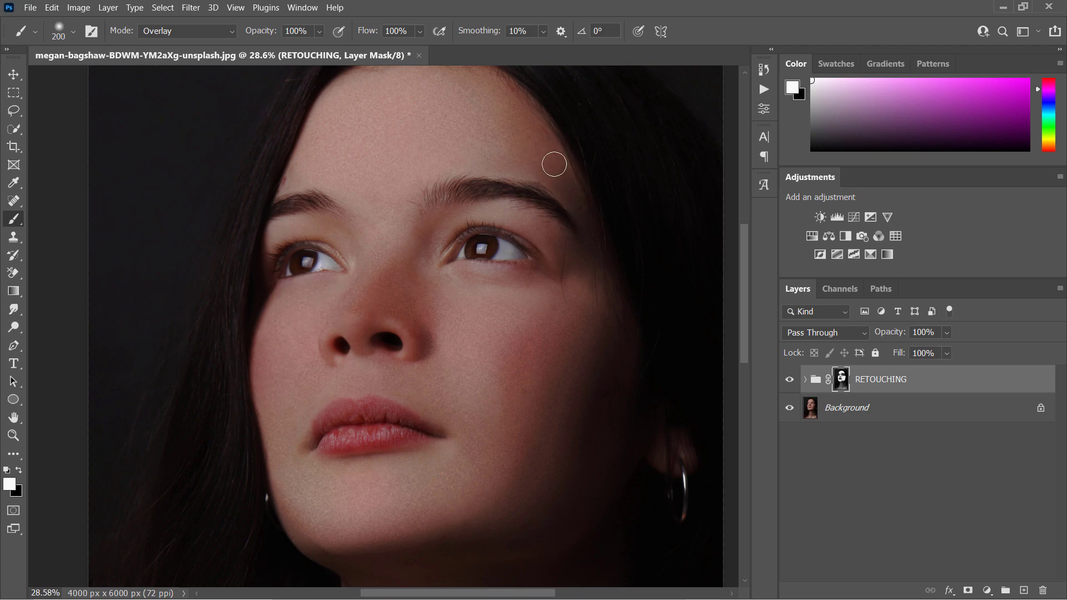
scroll(419, 135, "down", 3)
key("bracketright")
key("bracketright")
key("bracketright")
key("bracketright")
key("bracketright")
key("bracketright")
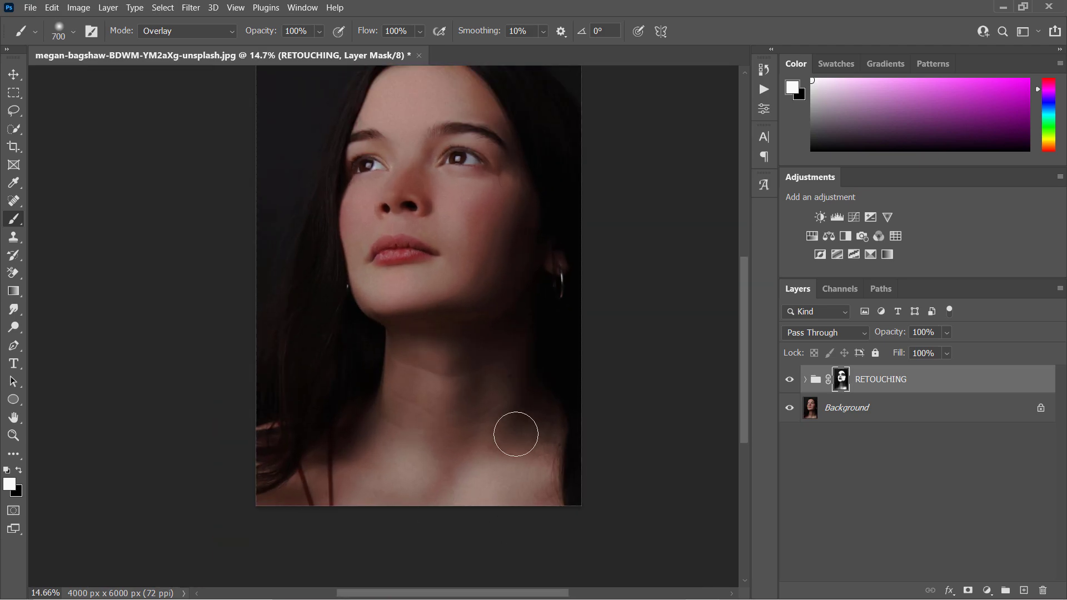
scroll(513, 402, "up", 2)
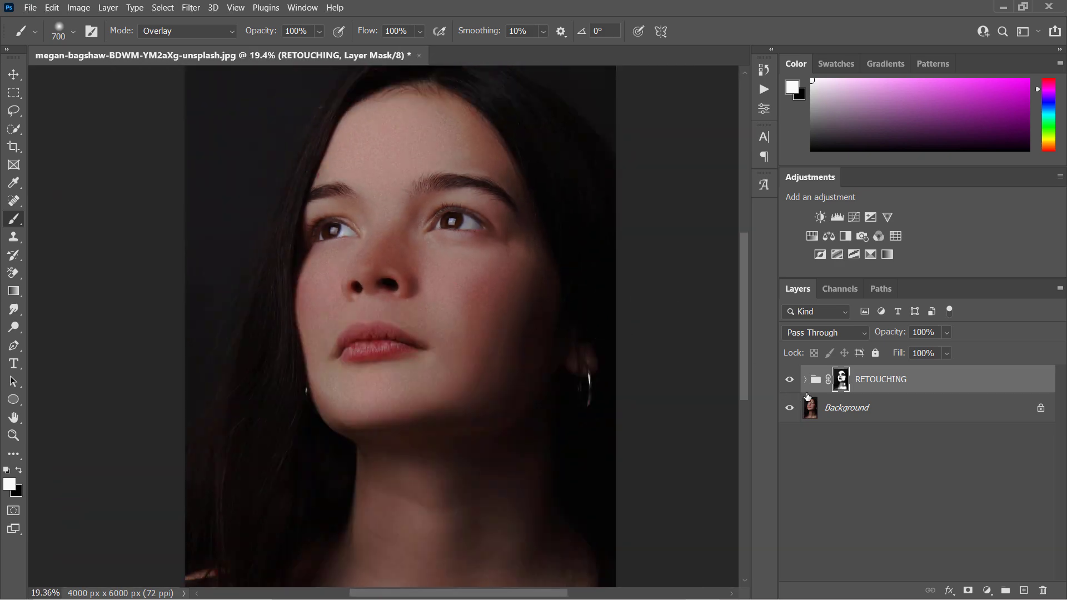
- Raise the Dust & Scratches radius on the COLOR layer inside the RETOUCHING group
left_click(805, 380)
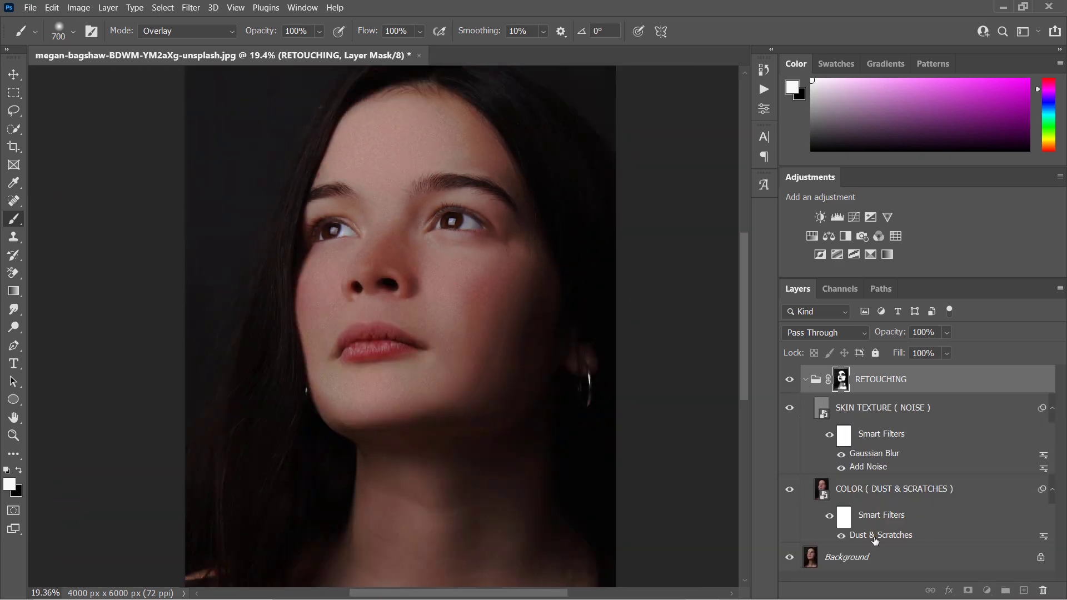
double_click(869, 534)
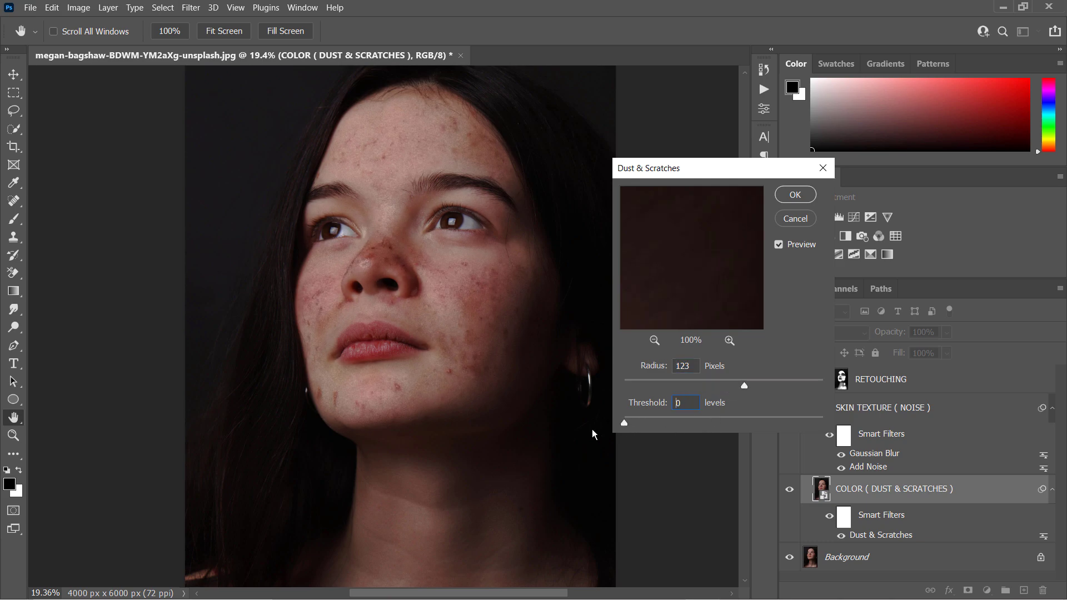
left_click_drag(744, 386, 792, 385)
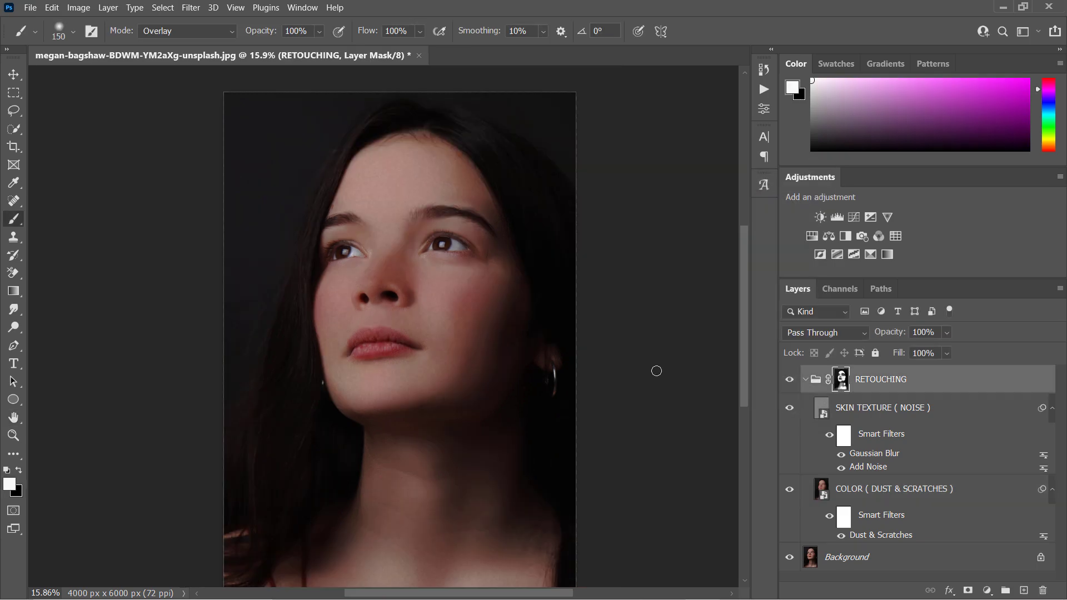
left_click(805, 380)
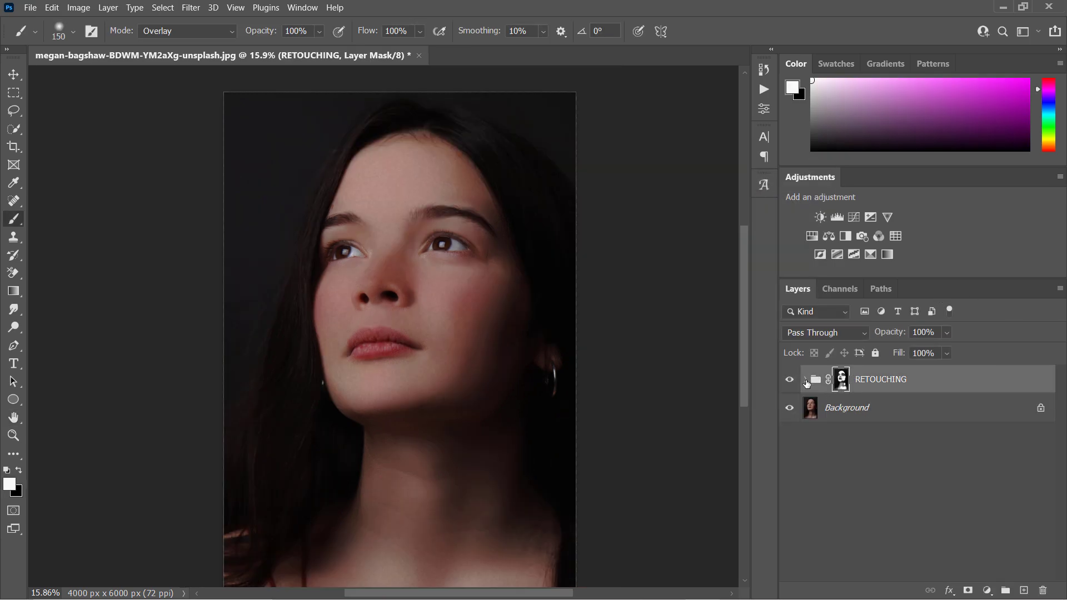
left_click(806, 380)
- Collapse the RETOUCHING group and add a Color Lookup layer using the filmstock_50.3dl look
left_click(805, 380)
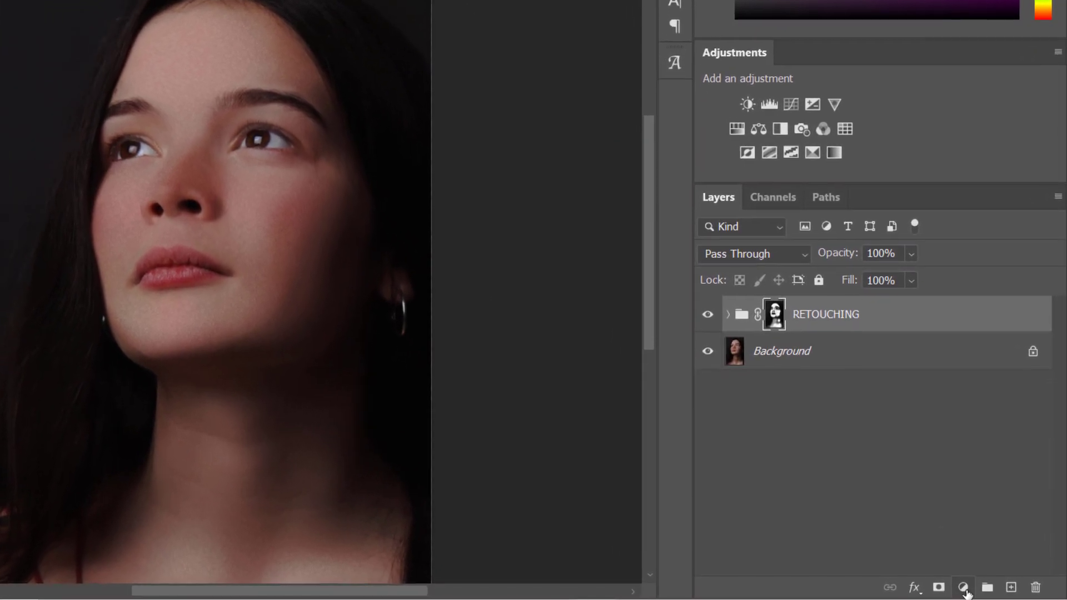
left_click(986, 590)
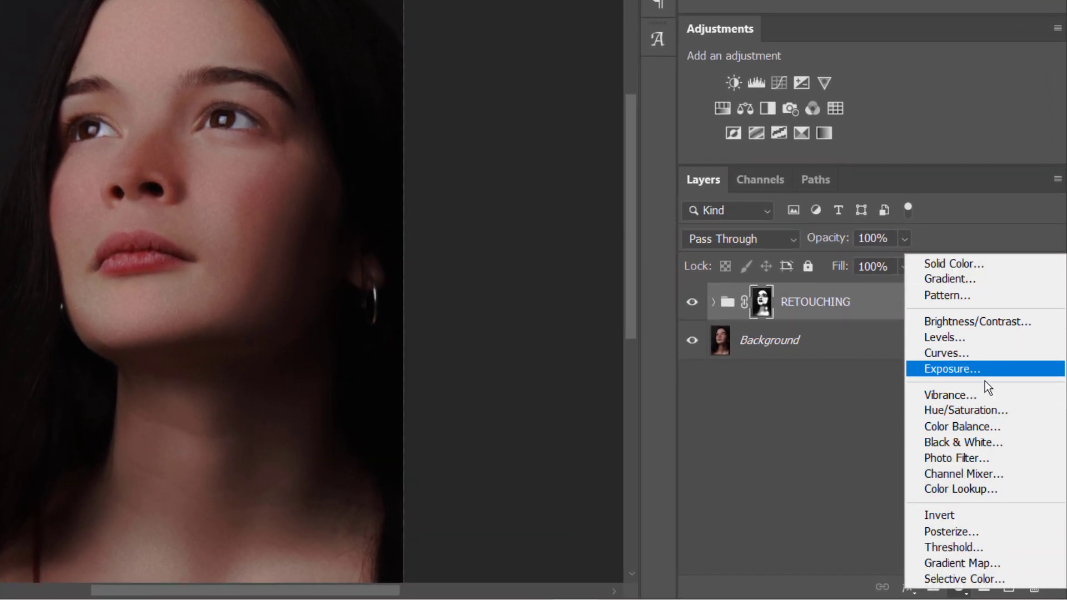
left_click(1000, 494)
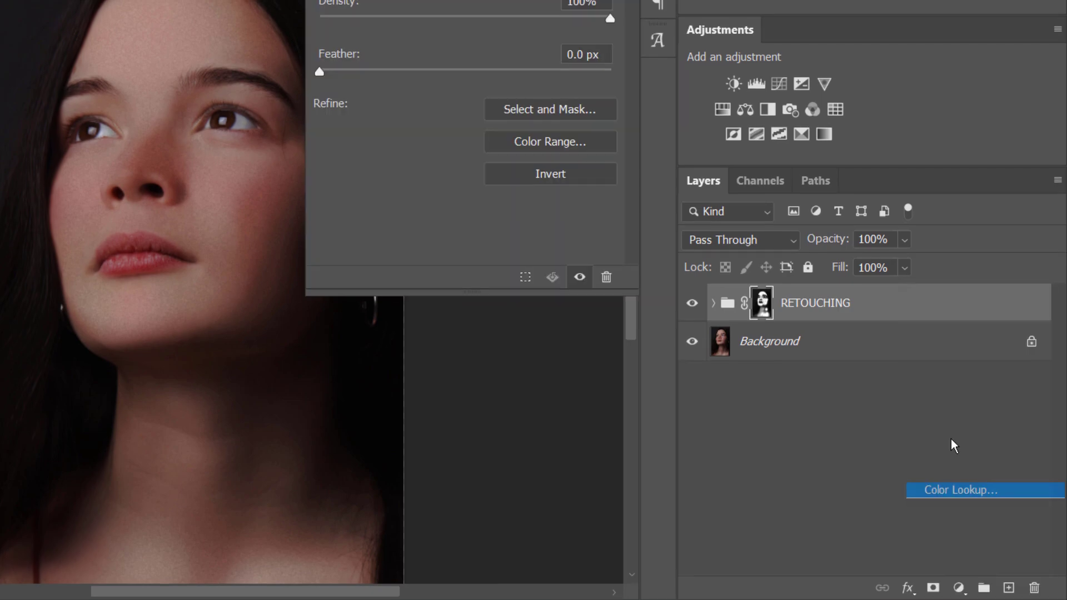
left_click(514, 97)
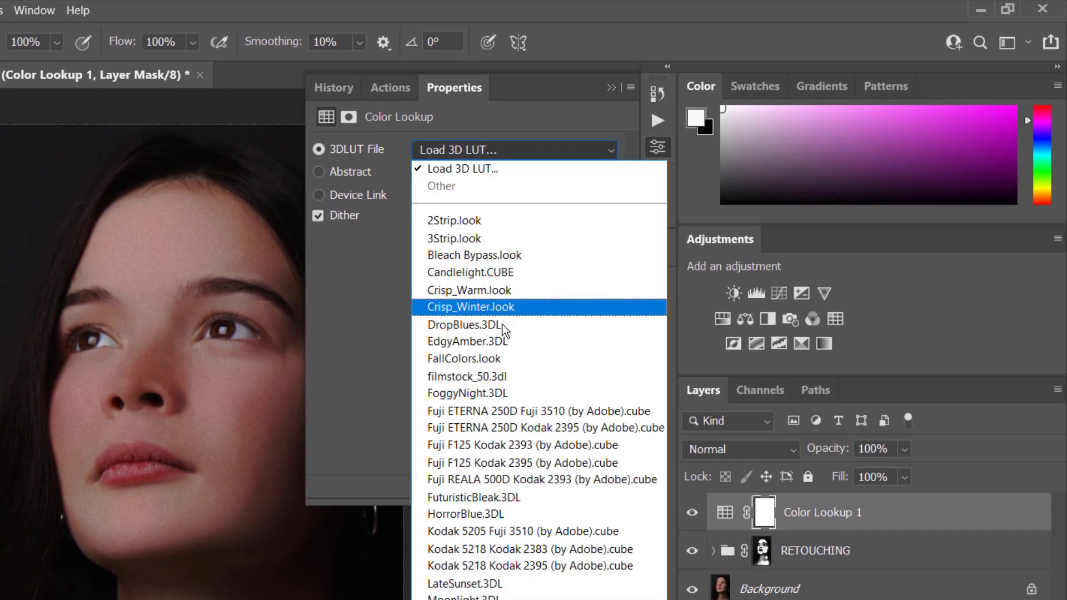
left_click(505, 374)
left_click(611, 88)
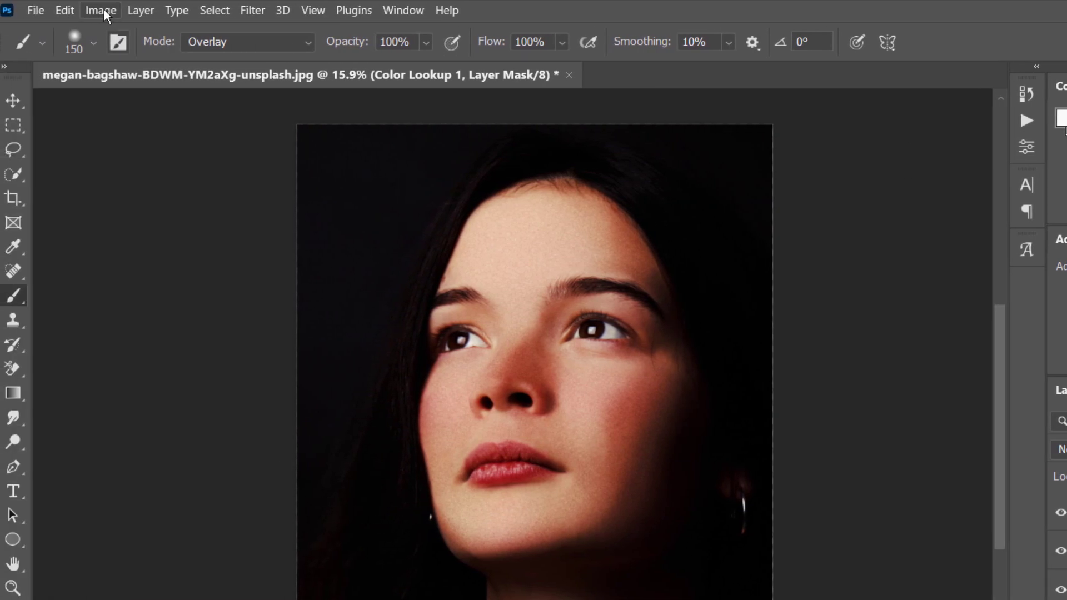
- Apply the merged RGB image to the Color Lookup mask with Multiply, uninverted, then view Background alone
left_click(105, 10)
left_click(207, 274)
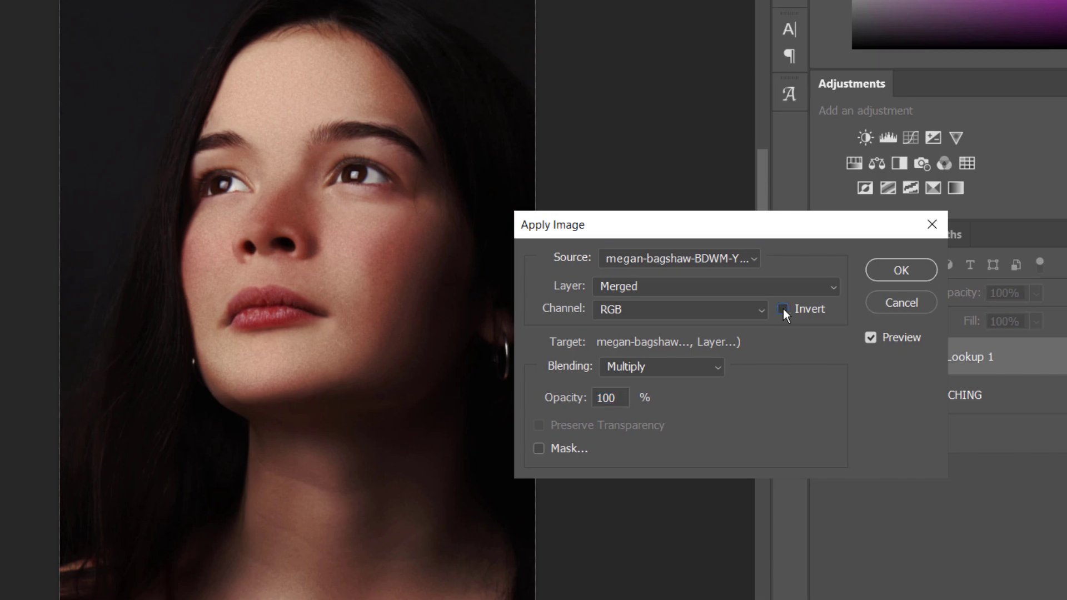
left_click(1052, 474)
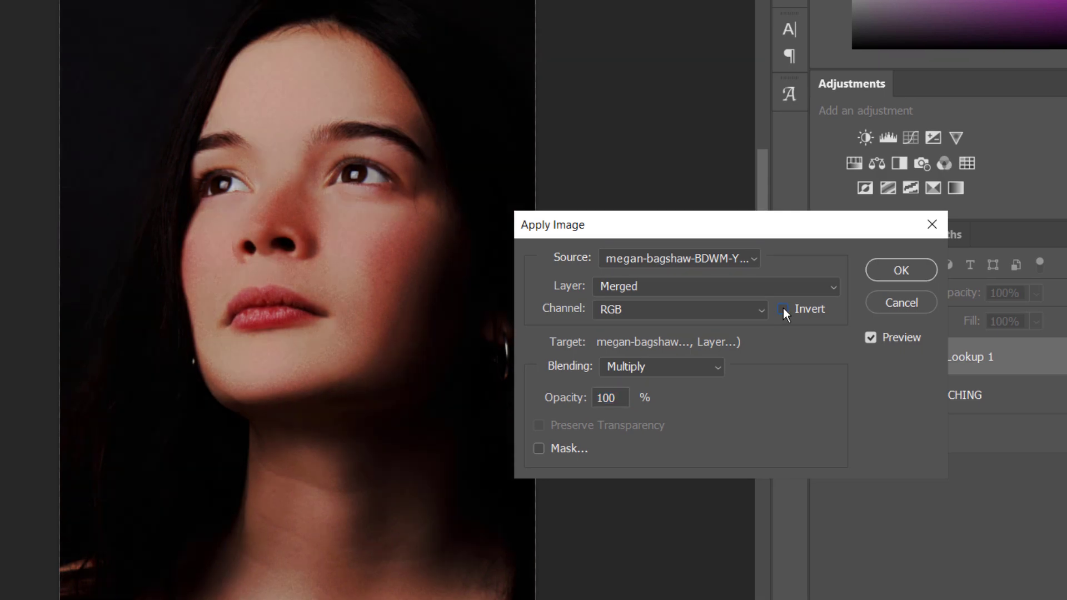
left_click(782, 310)
left_click(885, 274)
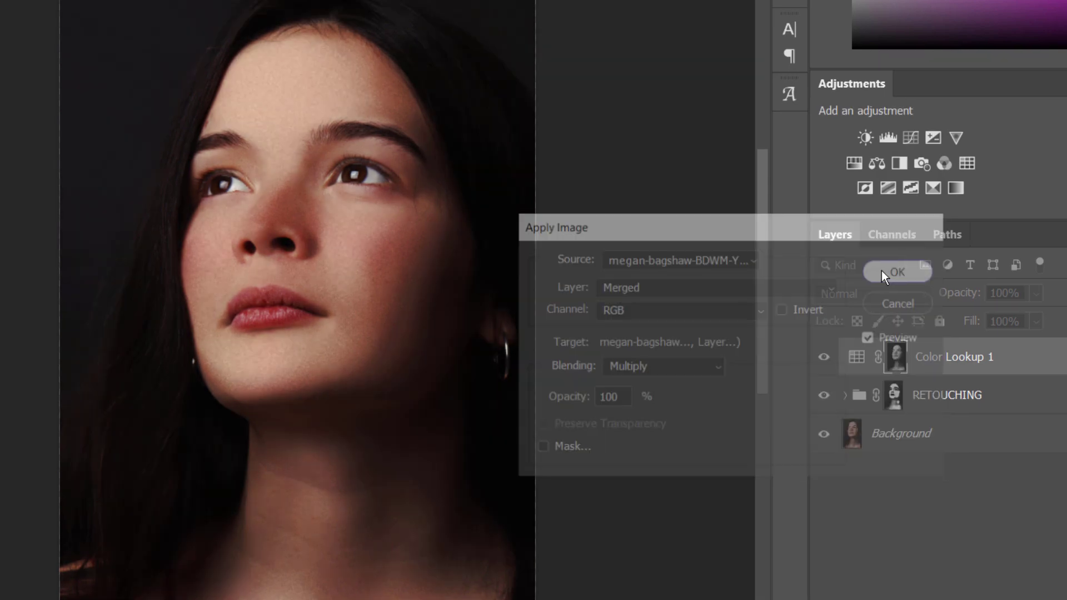
left_click(823, 436, "alt")
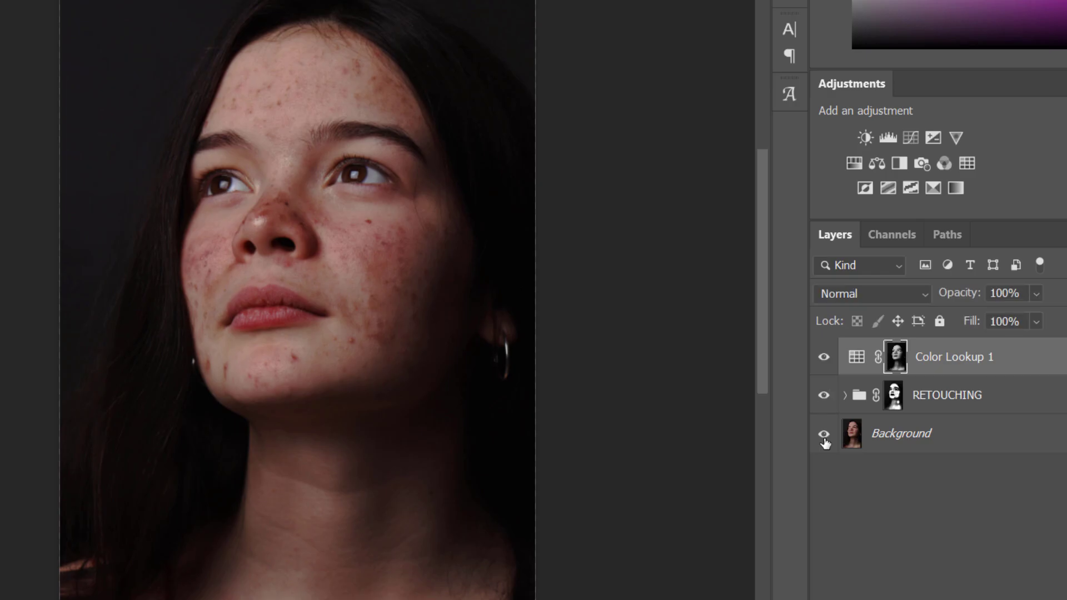